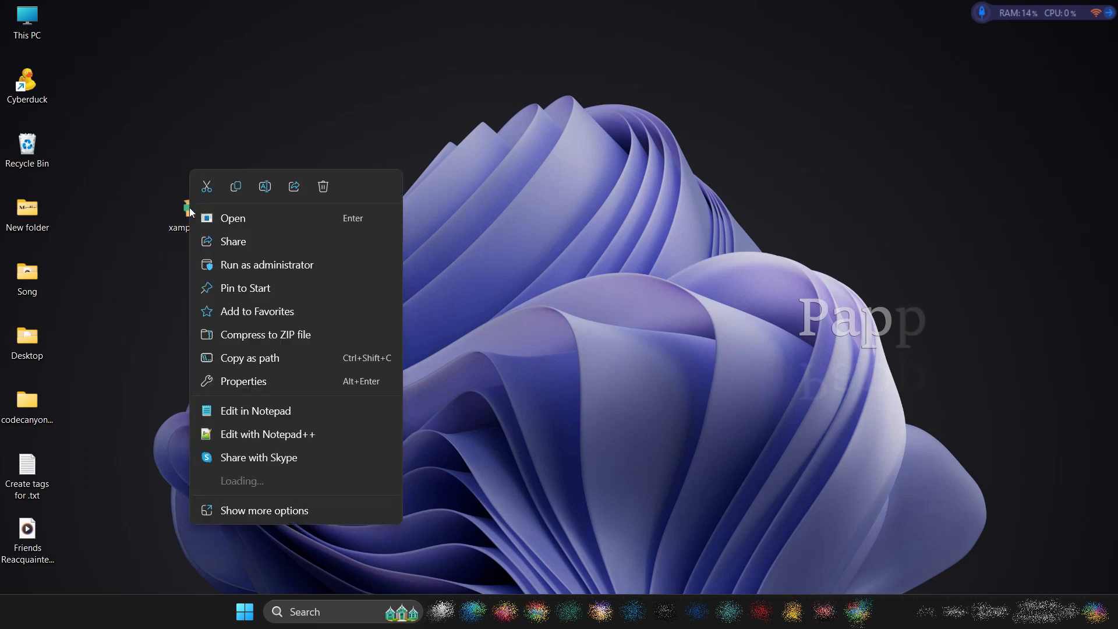
# Run the XAMPP installer from the desktop as administrator and accept the prompts before the setup wizard
pyautogui.click(243, 266)
pyautogui.click(496, 416)
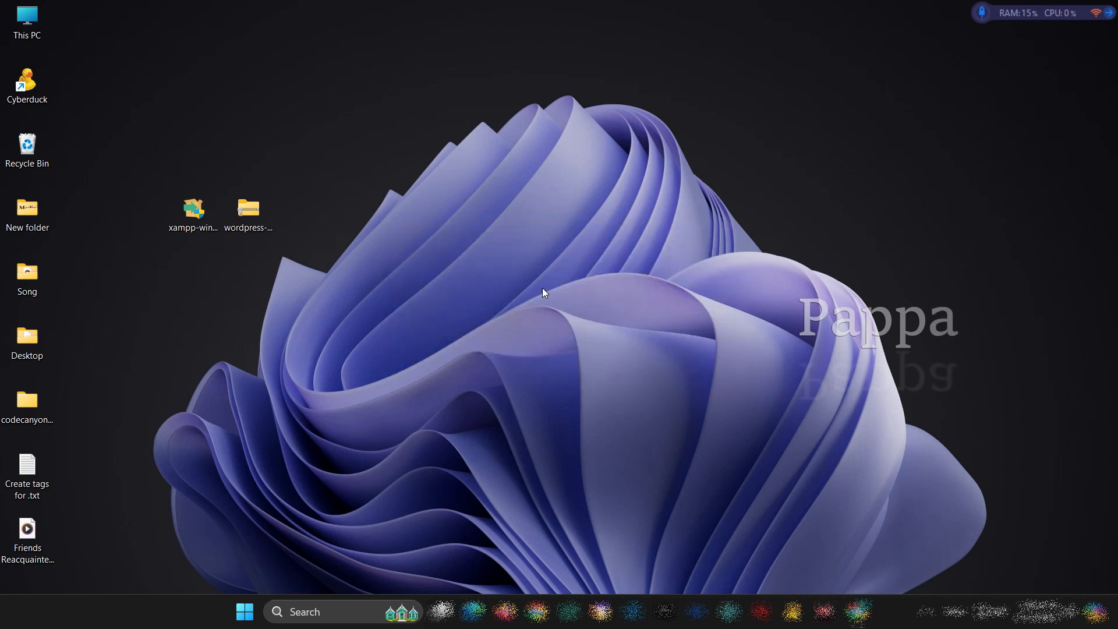
pyautogui.click(683, 368)
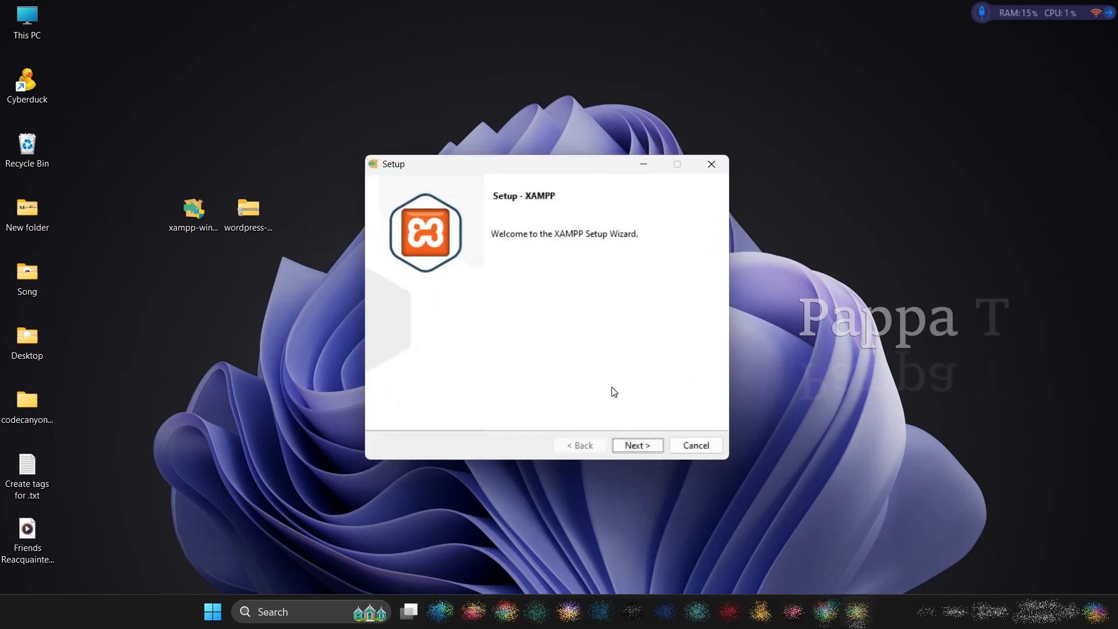
# Install XAMPP with the preselected components and English as the language, and finish by starting the Control Panel
pyautogui.click(643, 451)
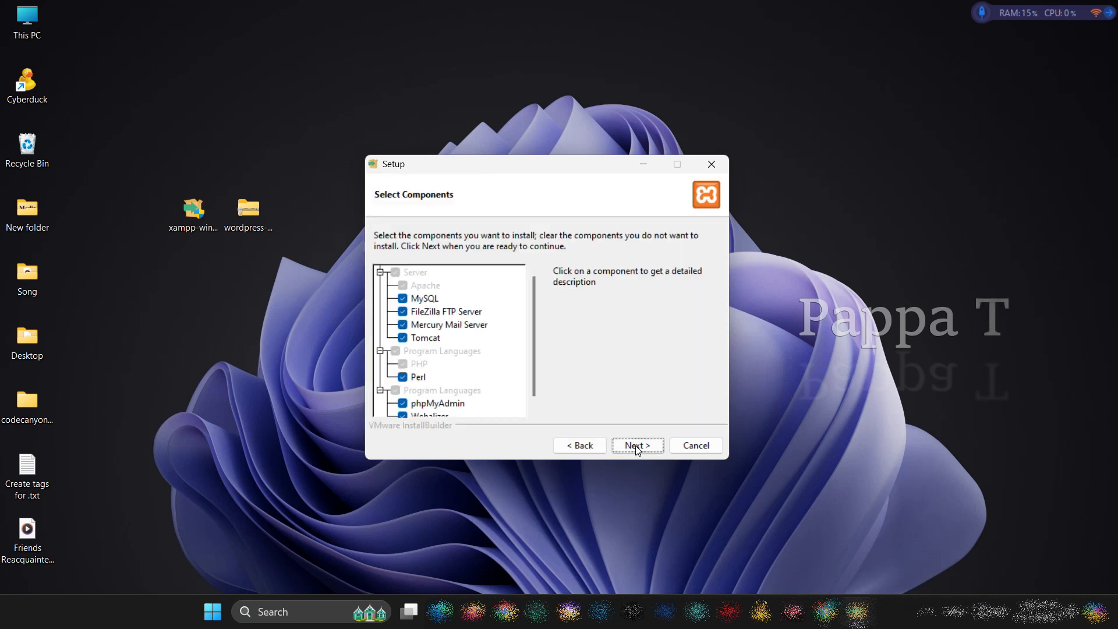
pyautogui.click(637, 446)
pyautogui.click(635, 446)
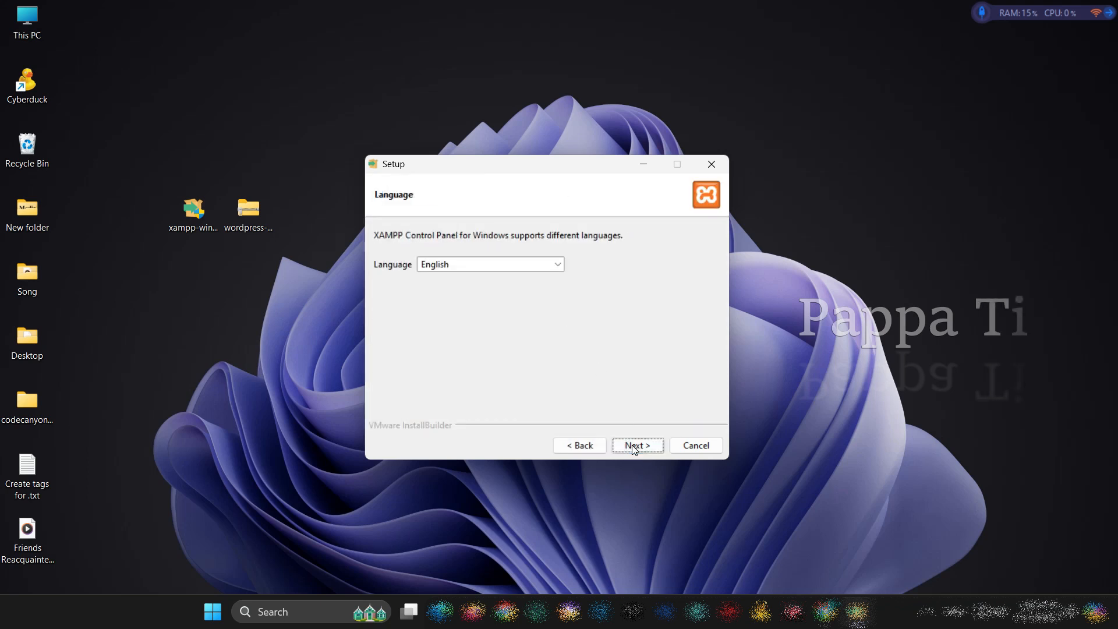
pyautogui.click(634, 448)
pyautogui.click(634, 447)
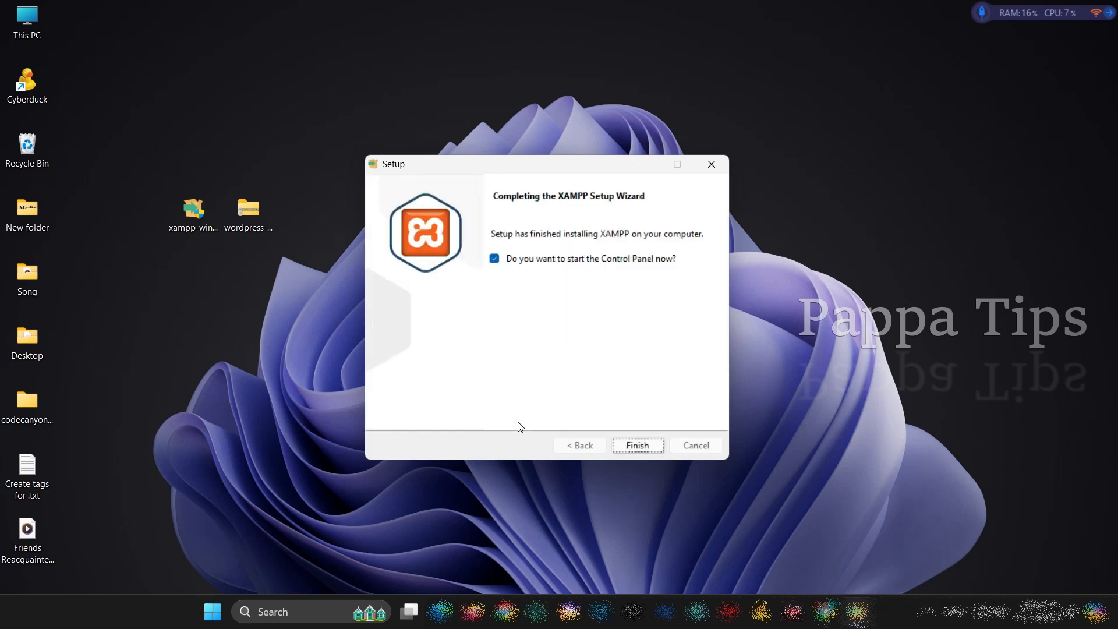
pyautogui.click(639, 445)
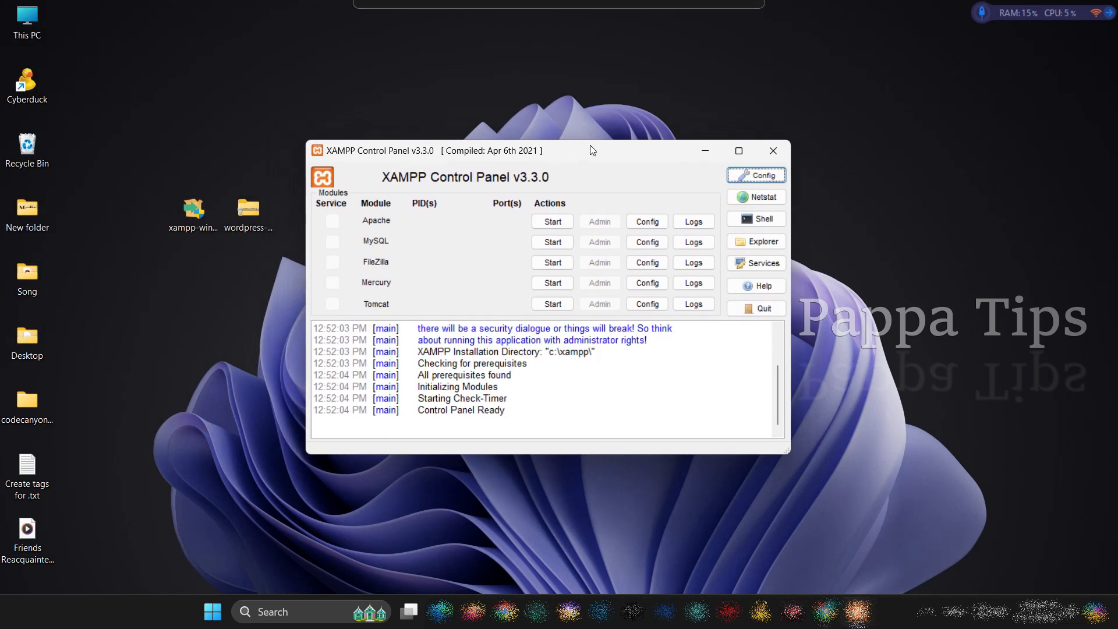
# Start the Apache and MySQL modules in the XAMPP Control Panel and minimize its window
pyautogui.moveTo(533, 151); pyautogui.dragTo(529, 149)
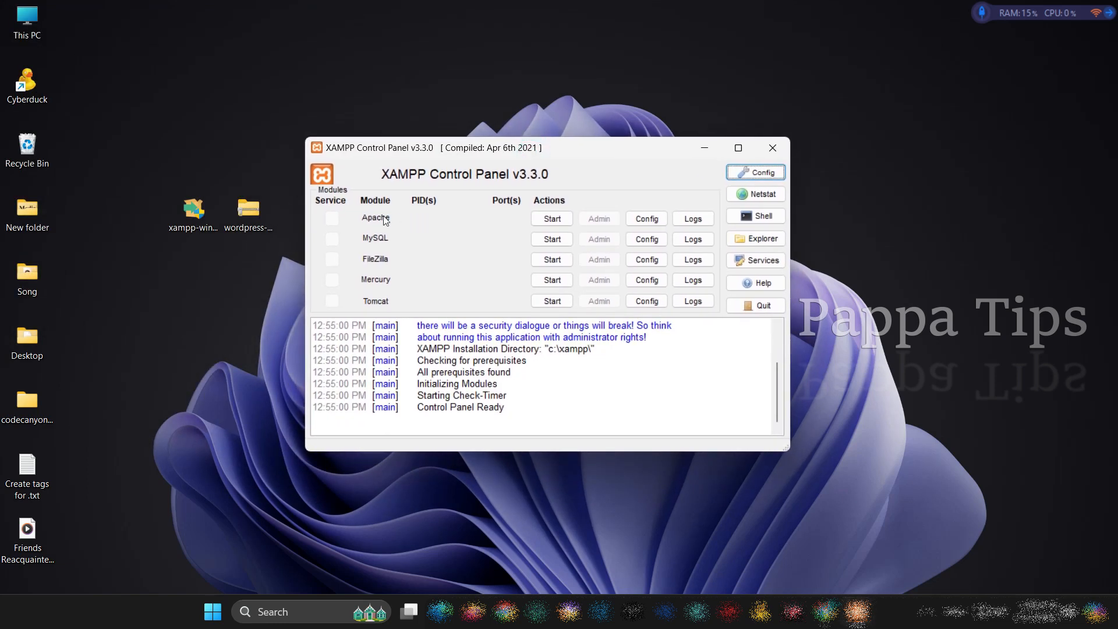
pyautogui.click(554, 220)
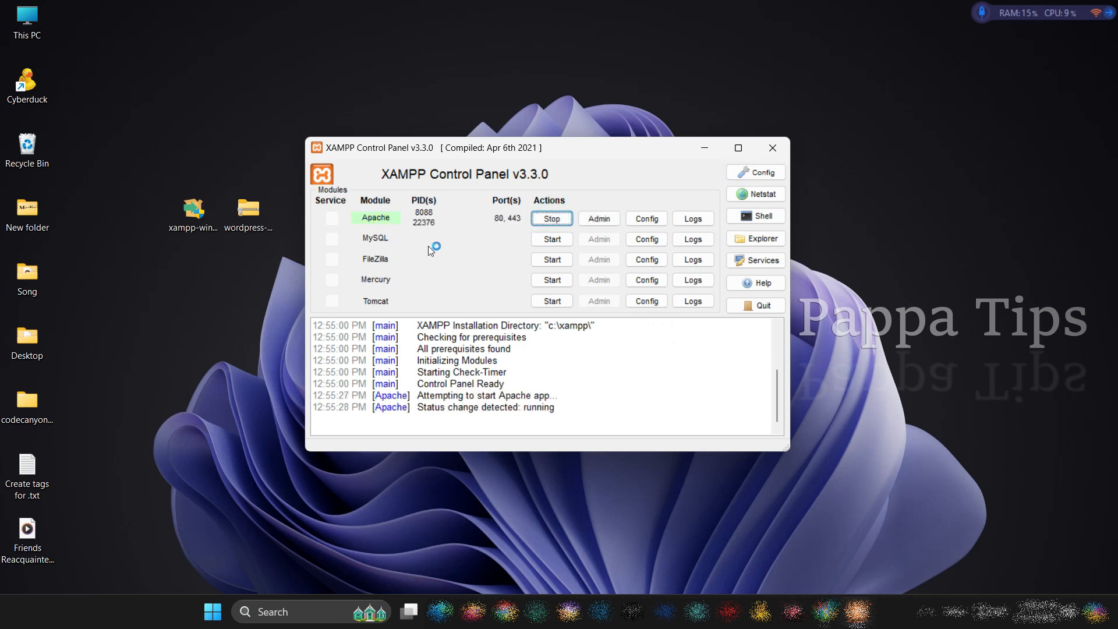
pyautogui.click(552, 240)
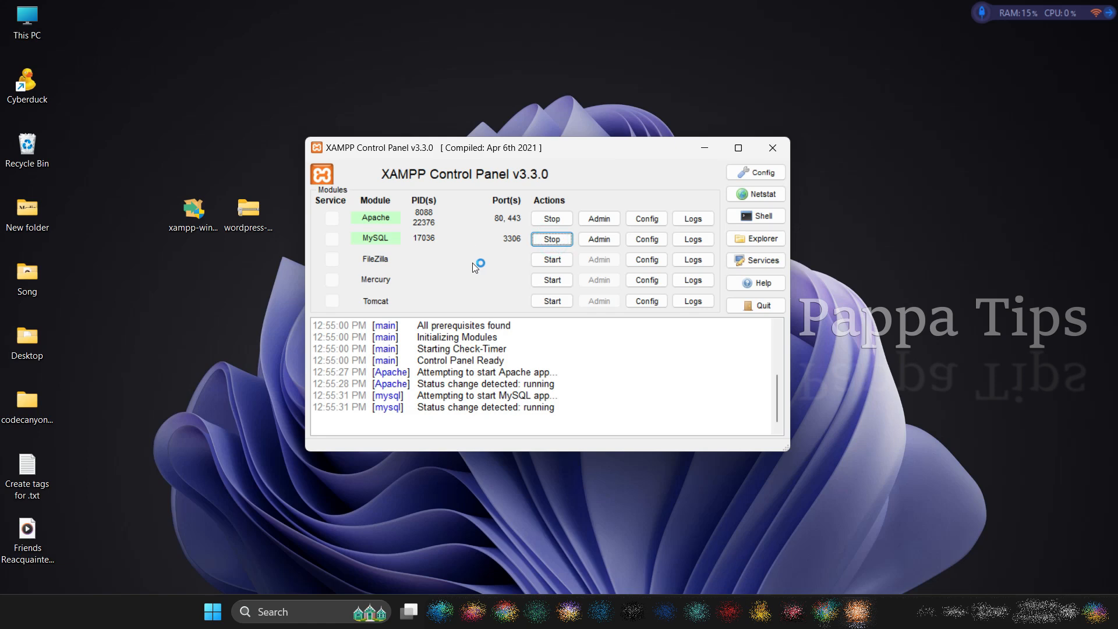
pyautogui.click(707, 150)
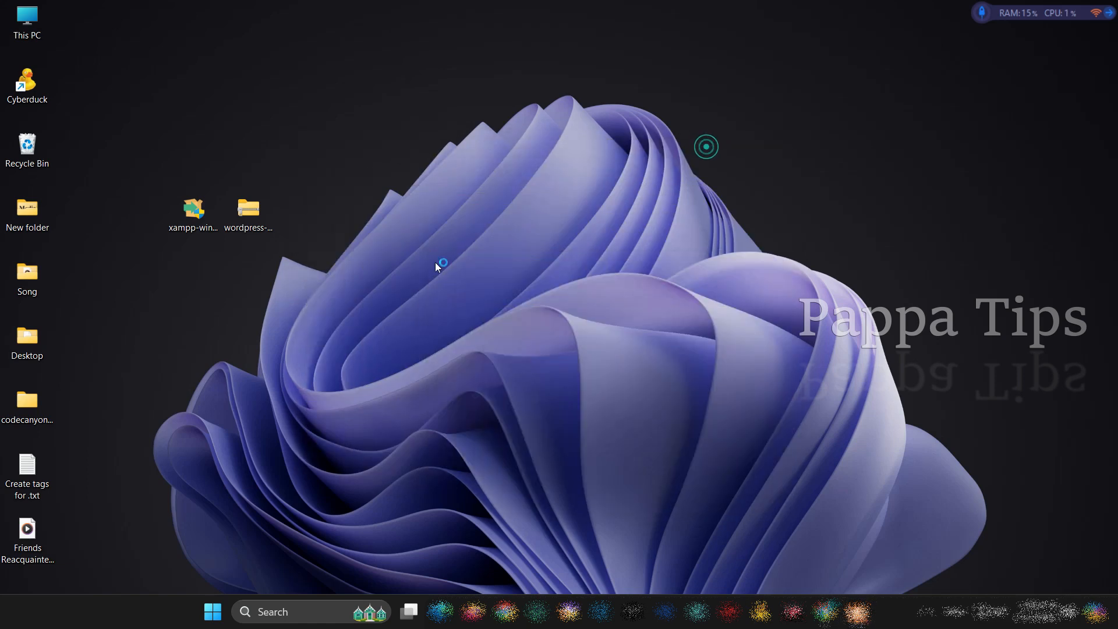
# Extract the WordPress archive with WinRAR into the wordpress-6.5.4 folder on the desktop
pyautogui.moveTo(288, 189); pyautogui.dragTo(324, 127)
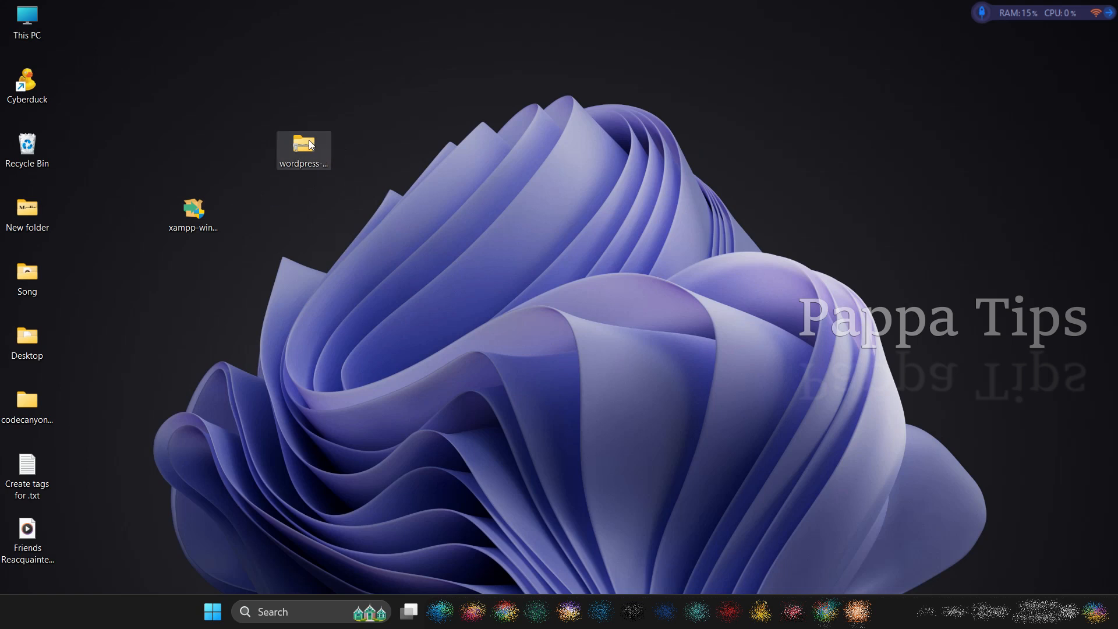
pyautogui.rightClick(324, 127)
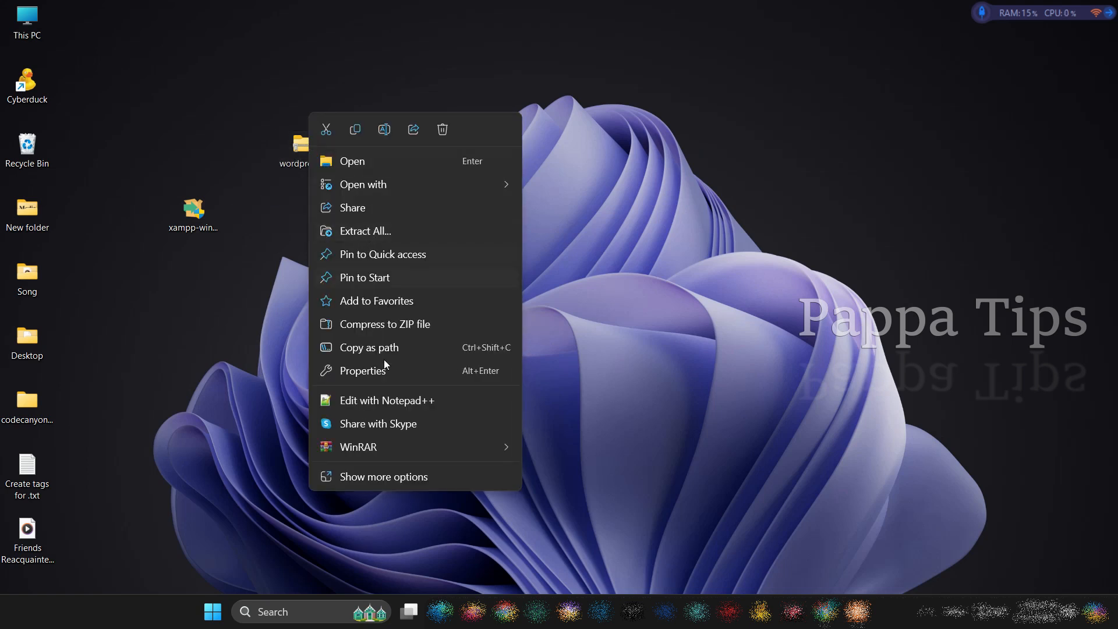
pyautogui.moveTo(408, 449)
pyautogui.click(570, 472)
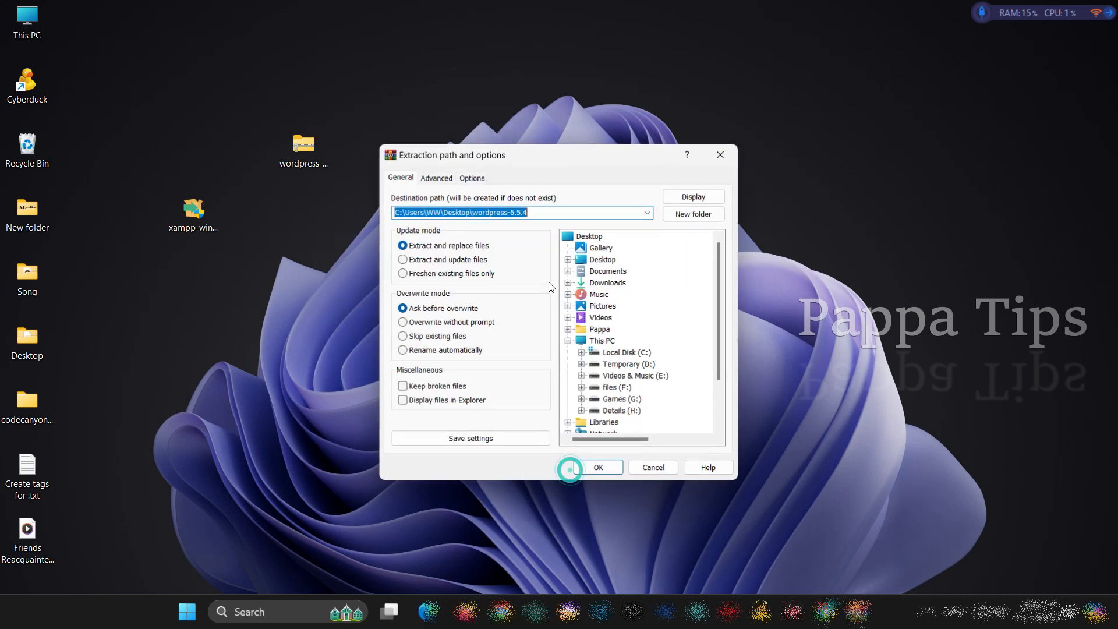
pyautogui.click(600, 468)
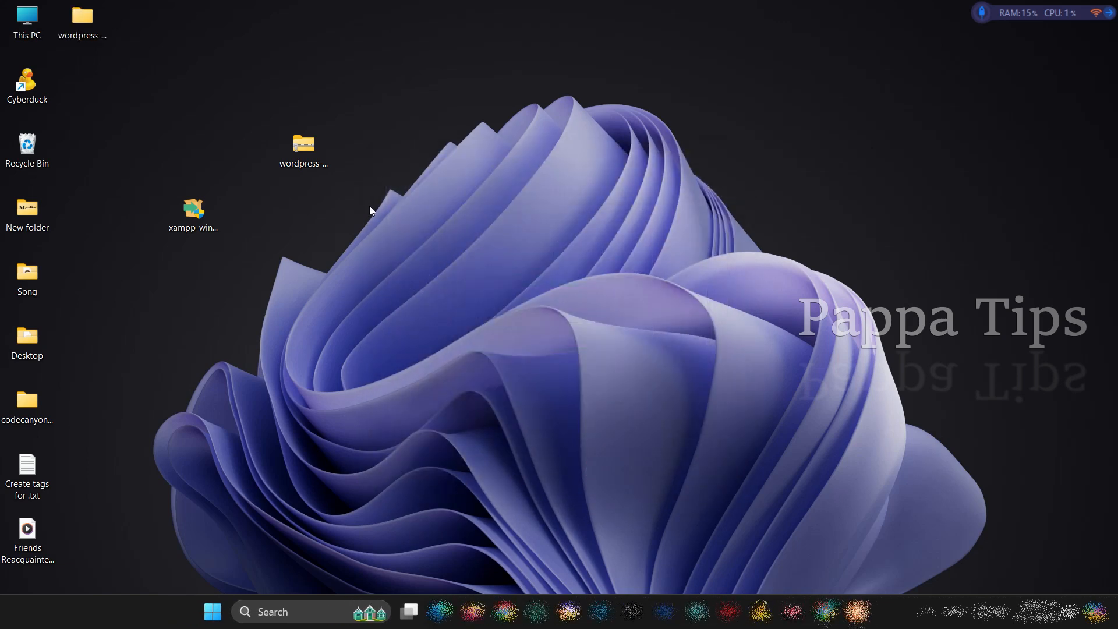
# Place the extracted wordpress-6.5.4 folder beside the XAMPP installer and copy the wordpress folder inside it
pyautogui.moveTo(138, 92); pyautogui.dragTo(281, 194)
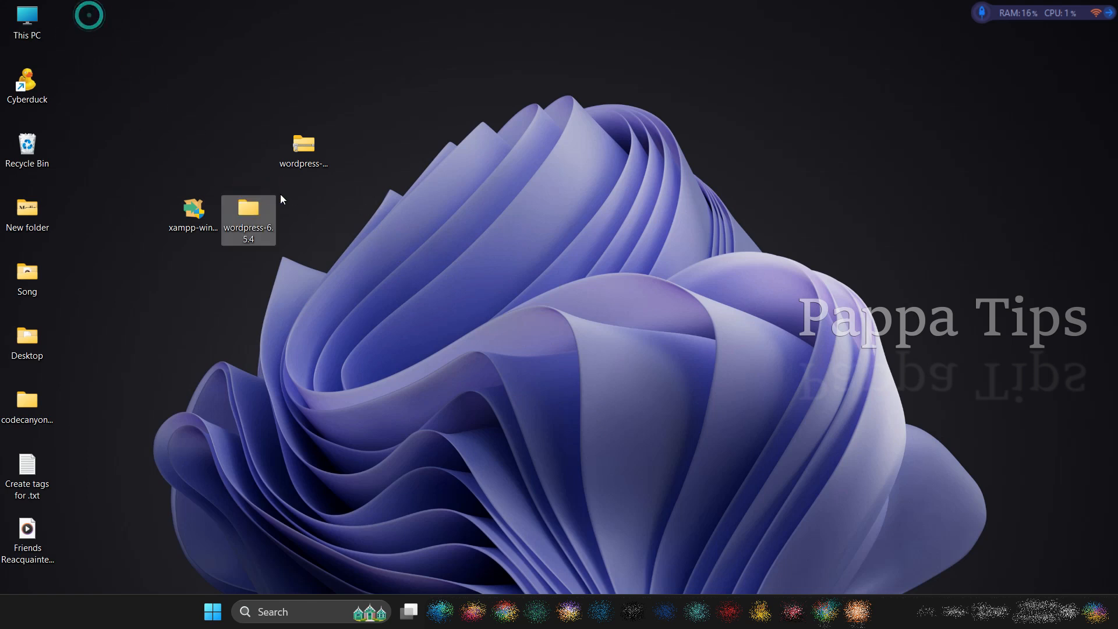
pyautogui.doubleClick(250, 210)
pyautogui.click(375, 160)
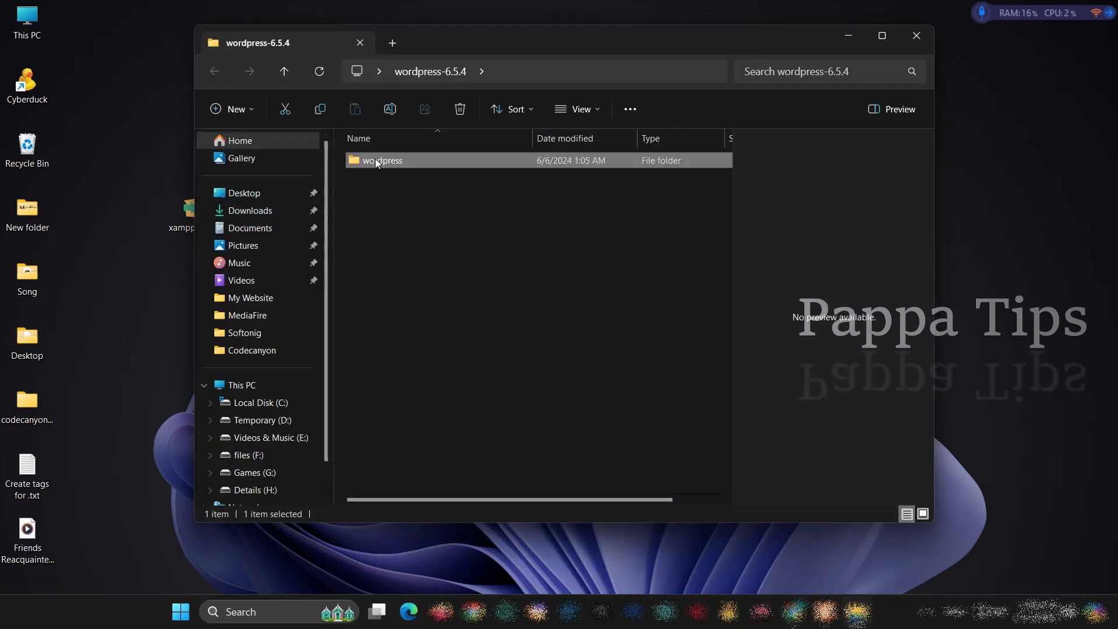
pyautogui.rightClick(374, 161)
pyautogui.click(422, 176)
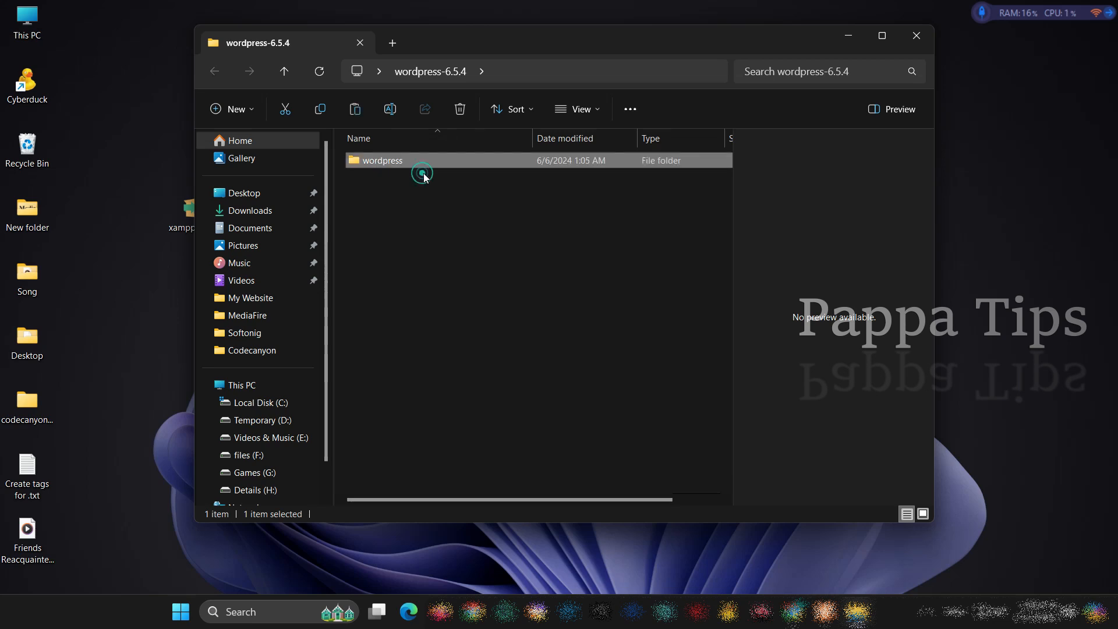
pyautogui.click(918, 38)
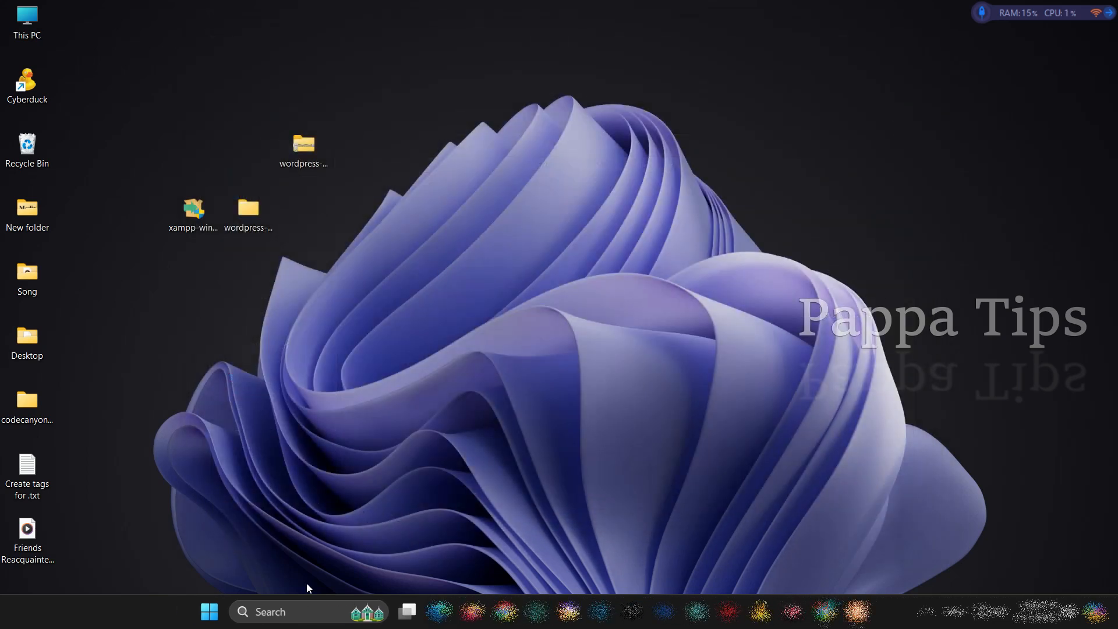
# Search Windows for XAMPP and follow the Control Panel shortcut's file location to the C:\xampp installation folder
pyautogui.click(298, 621)
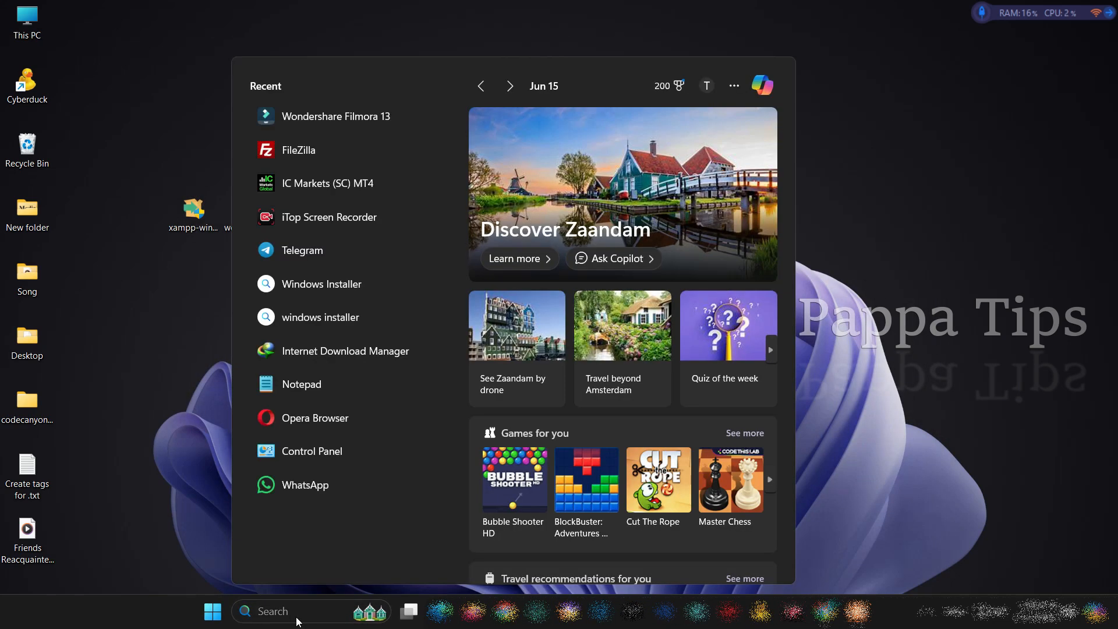
pyautogui.write('xam')
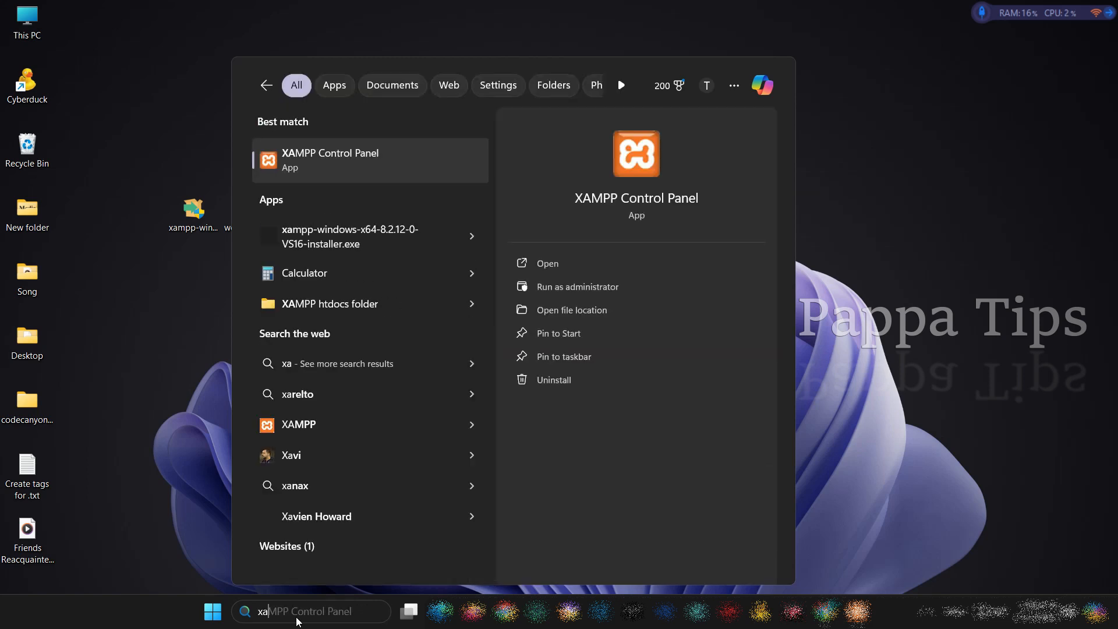
pyautogui.rightClick(321, 151)
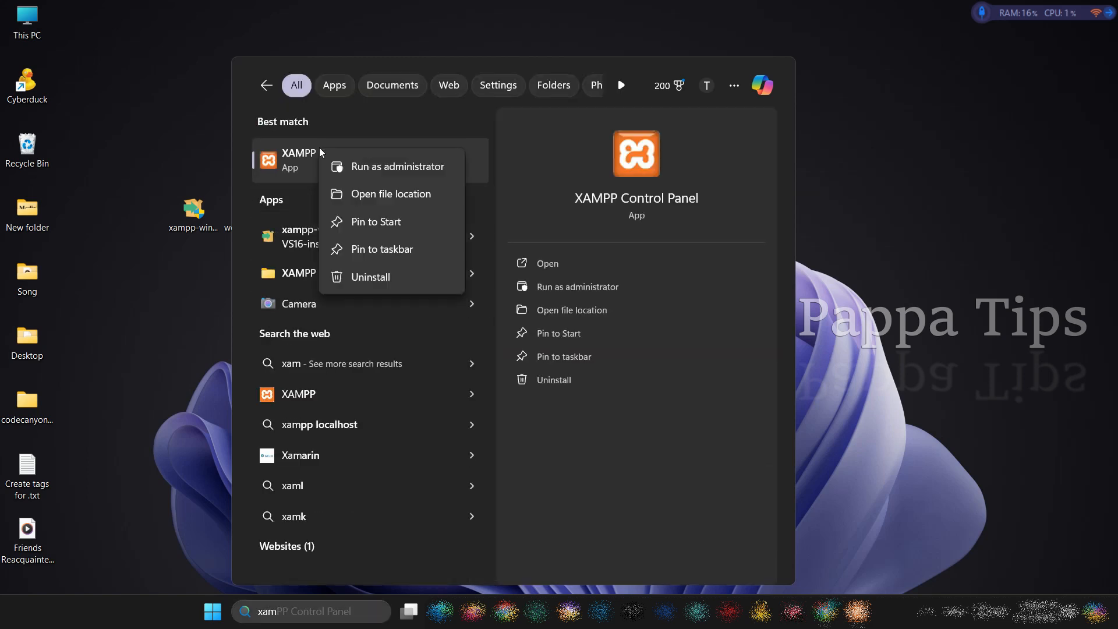
pyautogui.click(384, 195)
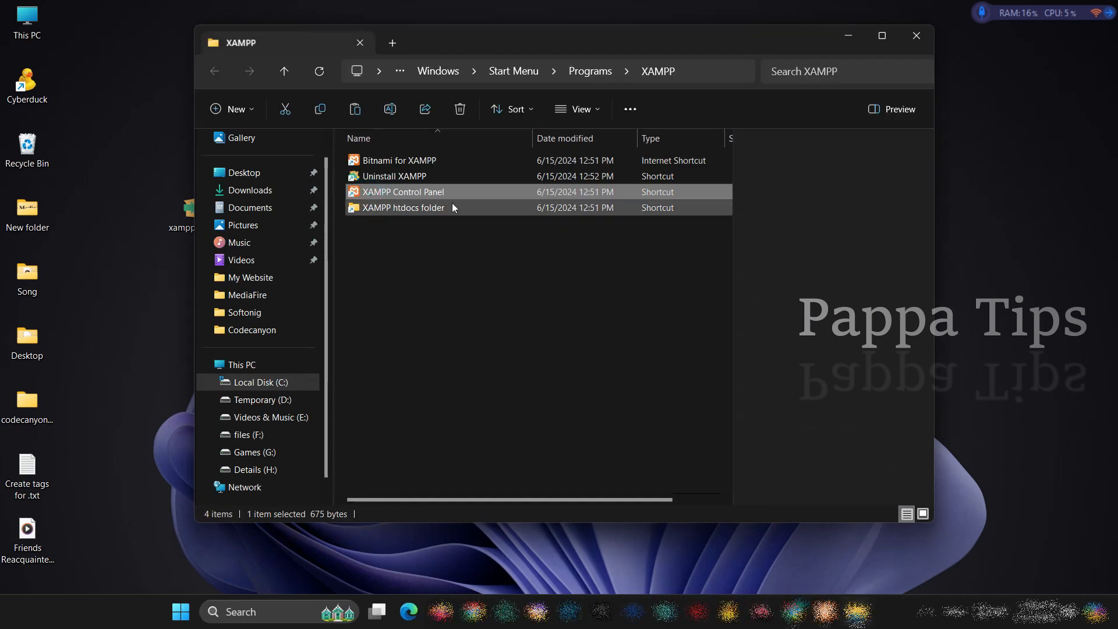
pyautogui.rightClick(390, 193)
pyautogui.click(469, 260)
pyautogui.scroll(10, 446, 262)
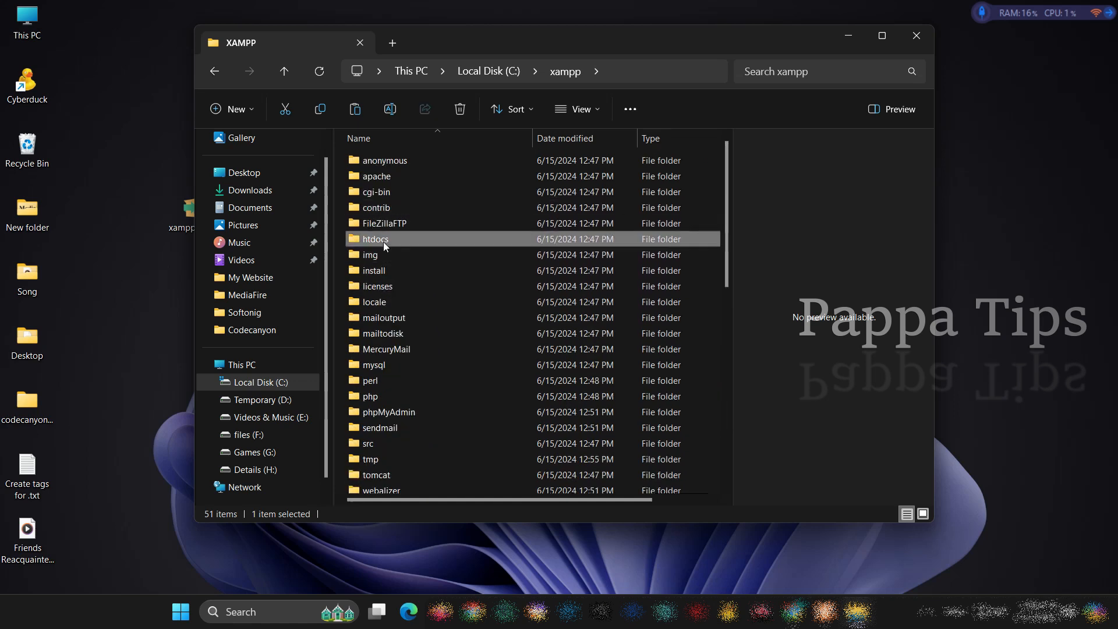
# Paste the copied wordpress folder into C:\xampp\htdocs and close the folder window
pyautogui.doubleClick(383, 241)
pyautogui.rightClick(420, 324)
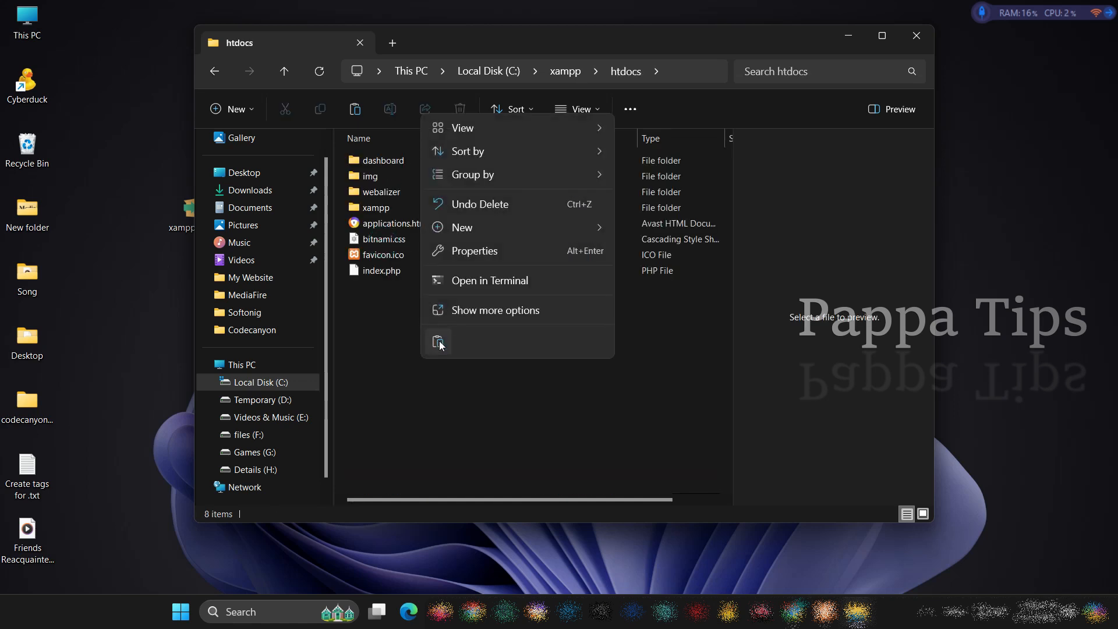
pyautogui.press('Escape')
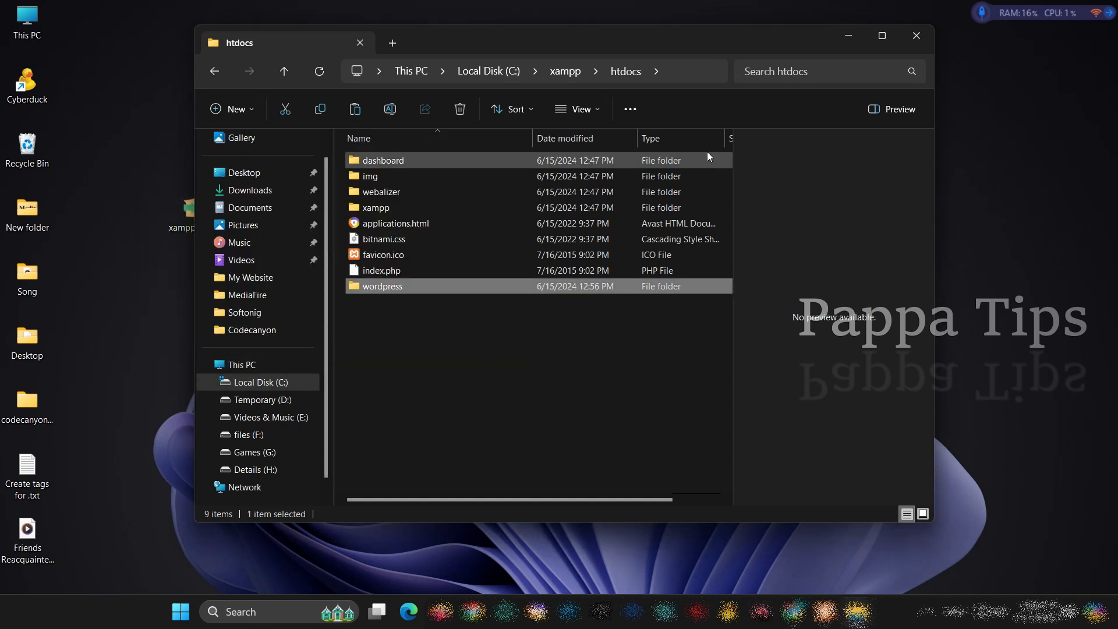
pyautogui.click(927, 36)
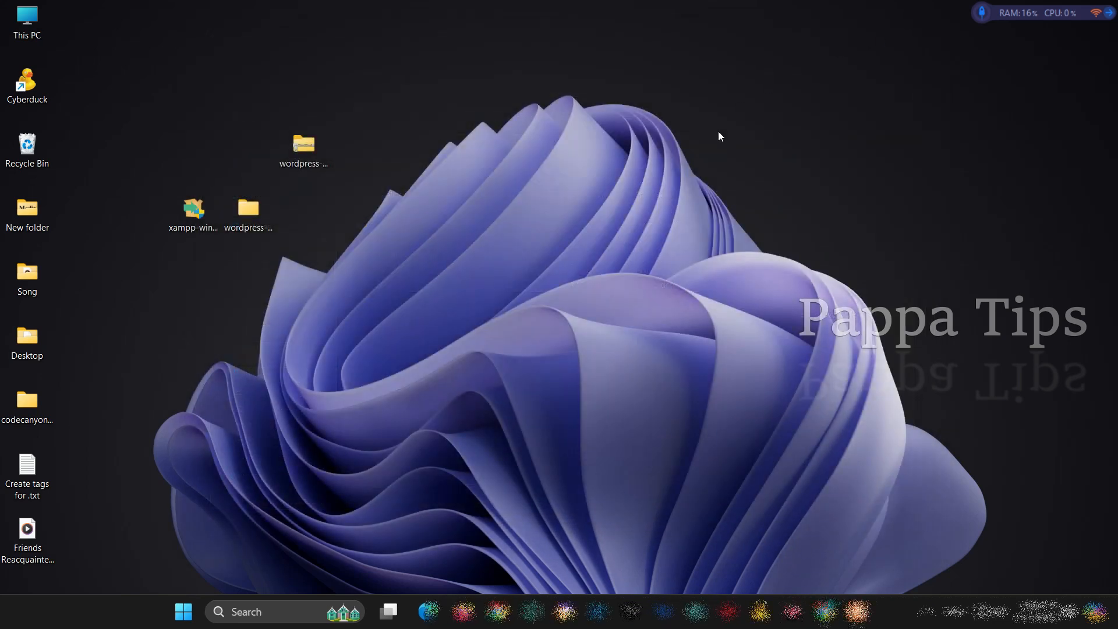
# Switch to the XAMPP Control Panel, open phpMyAdmin through the MySQL module's admin page and start a new database
pyautogui.click(825, 612)
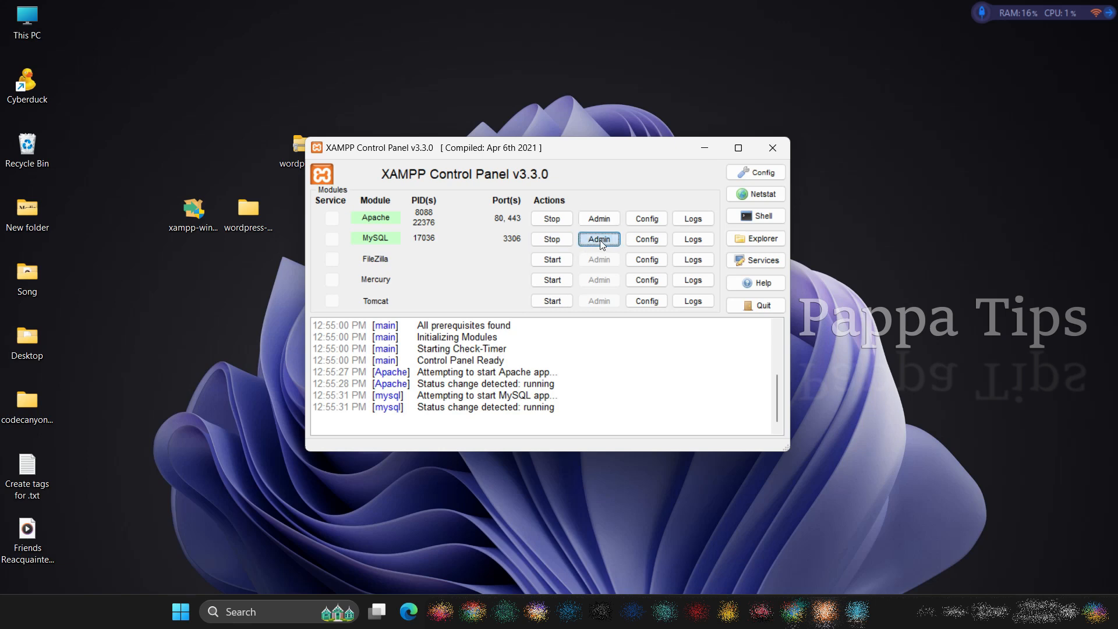
pyautogui.click(600, 240)
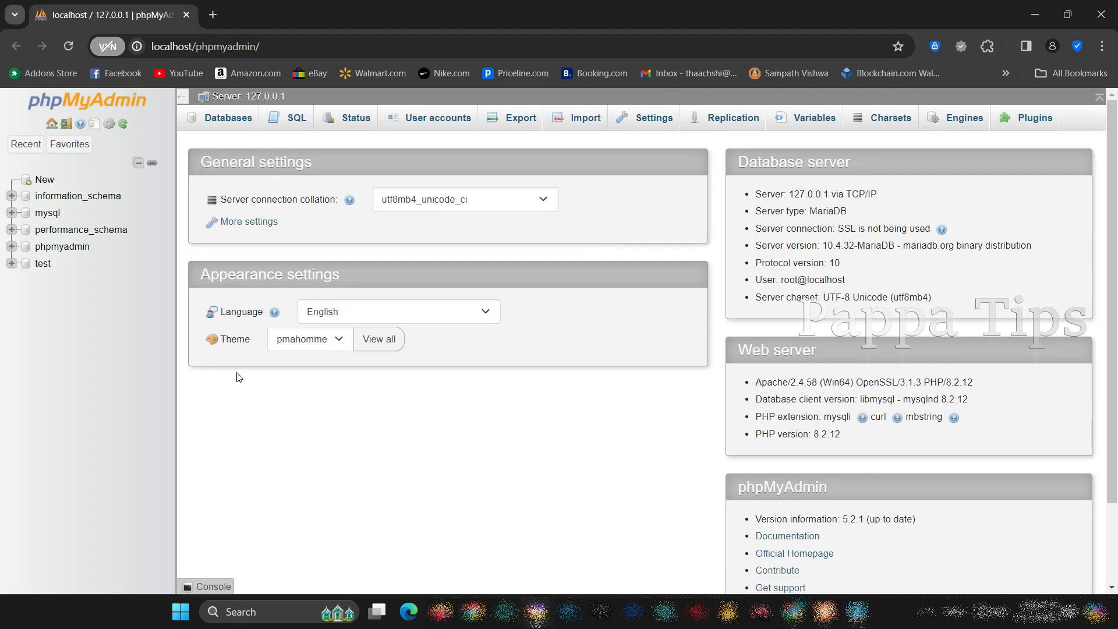
pyautogui.click(41, 181)
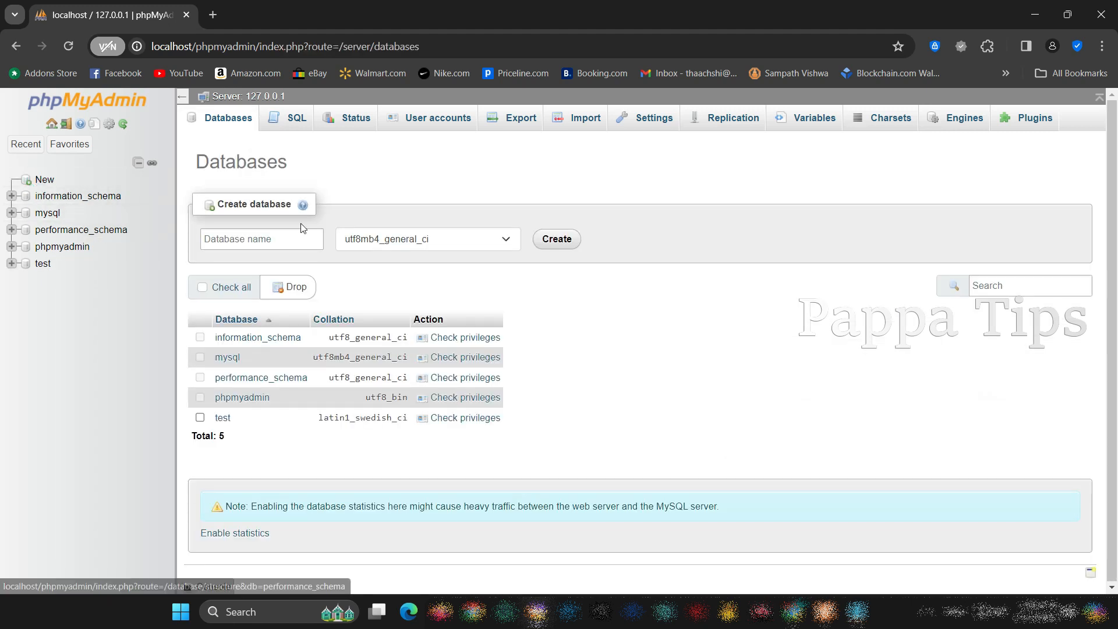
# Name the new database pappatips, copy that name and create the database
pyautogui.click(301, 238)
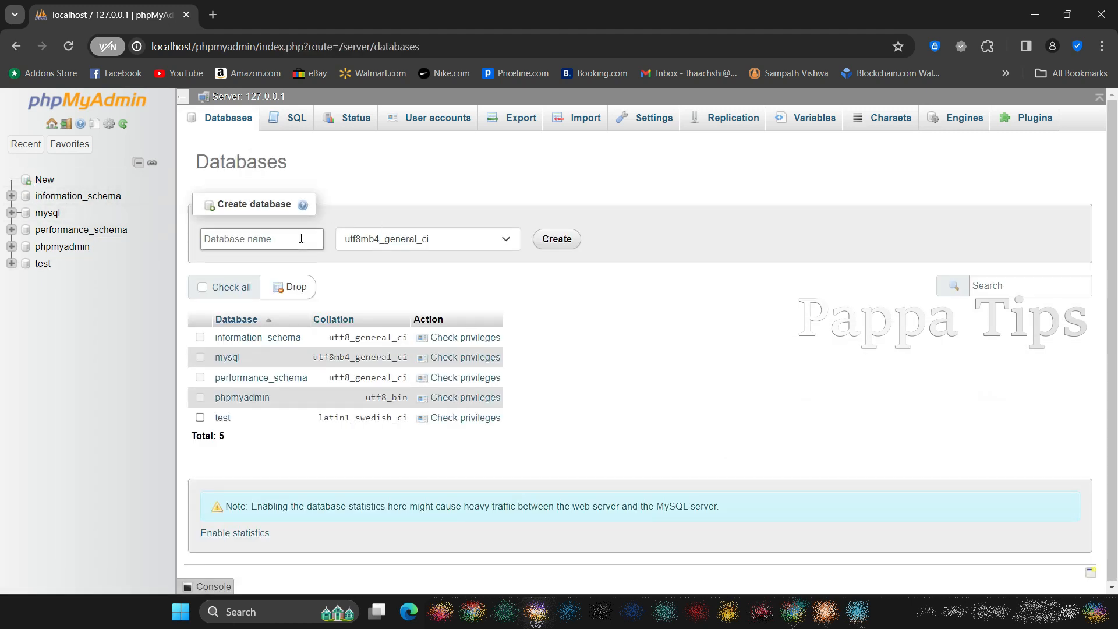
pyautogui.click(254, 238)
pyautogui.write('pappatips')
pyautogui.doubleClick(254, 238)
pyautogui.rightClick(252, 237)
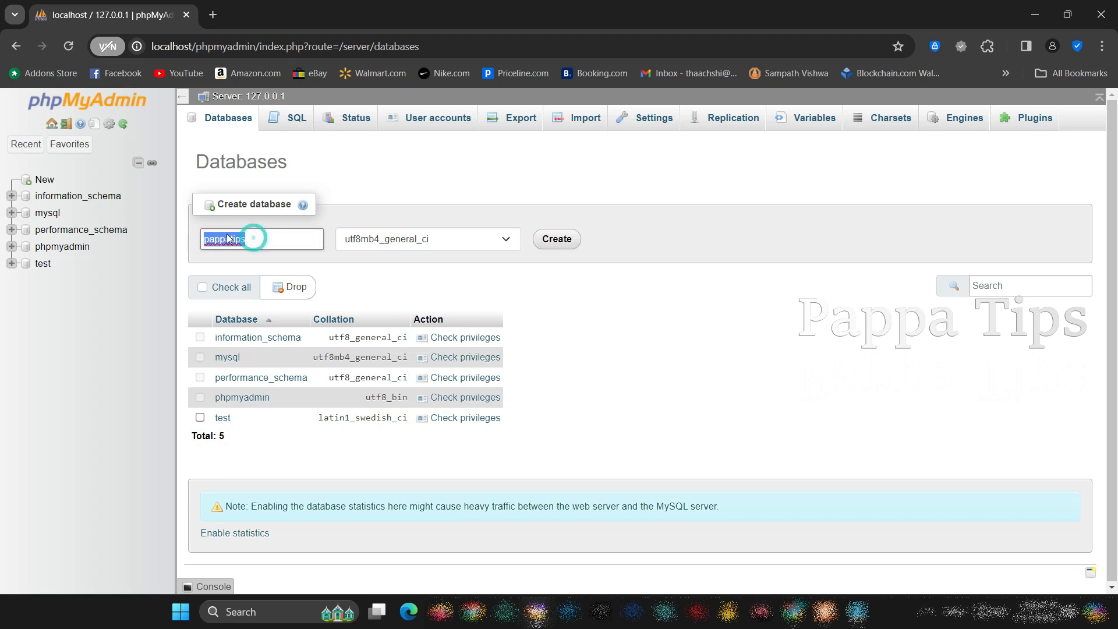
pyautogui.click(265, 398)
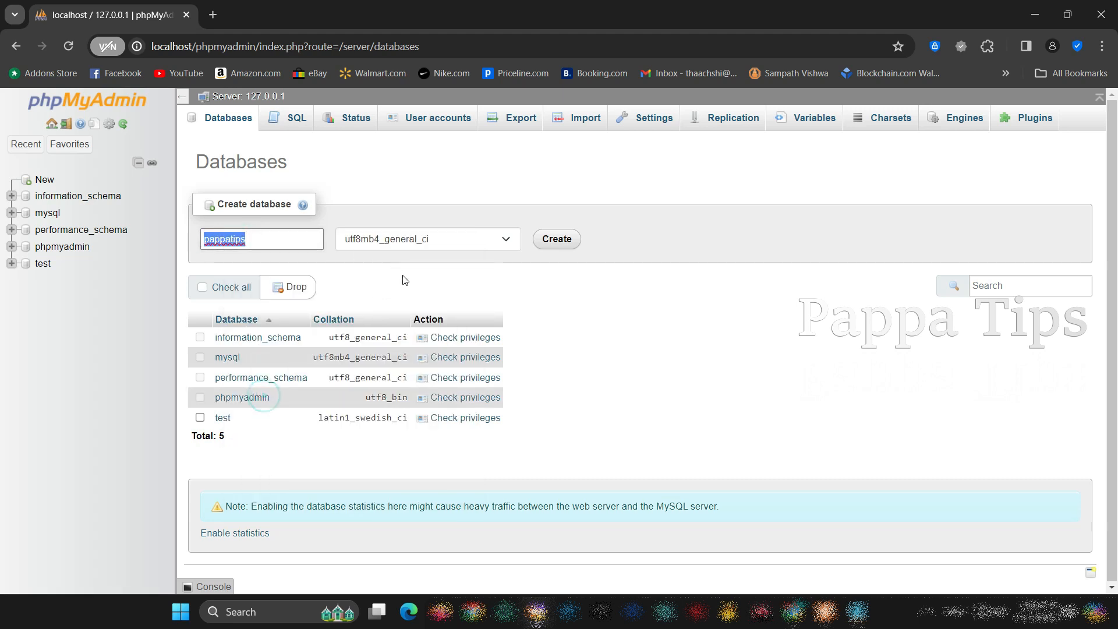
pyautogui.click(557, 239)
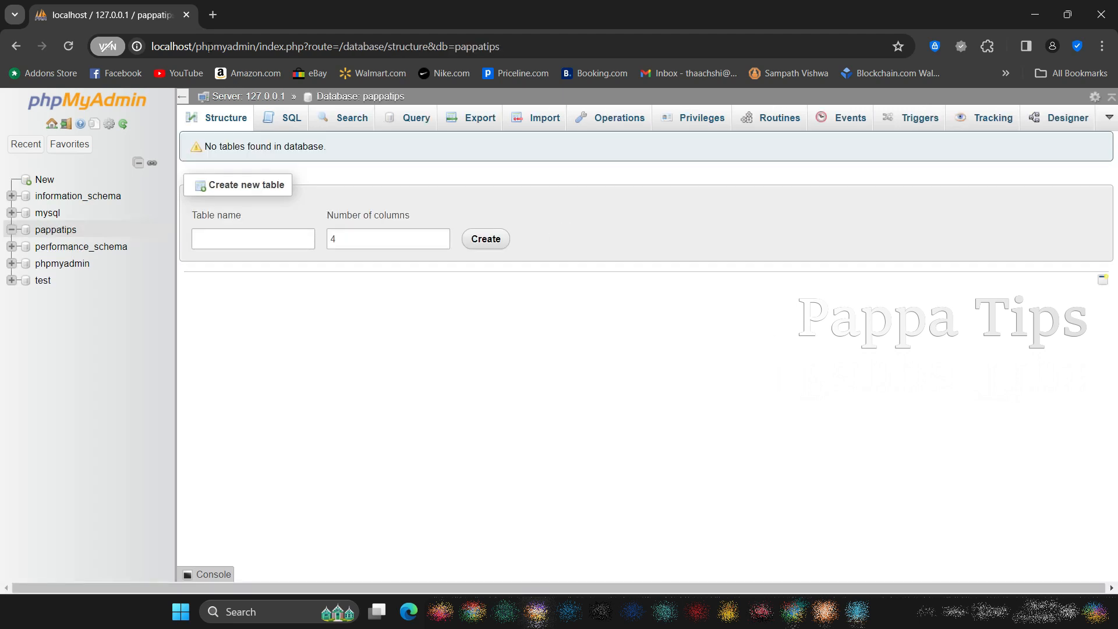
# Open localhost/wordpress in a new browser tab, accept English (United States) and proceed to the database connection form
pyautogui.click(213, 15)
pyautogui.write('local')
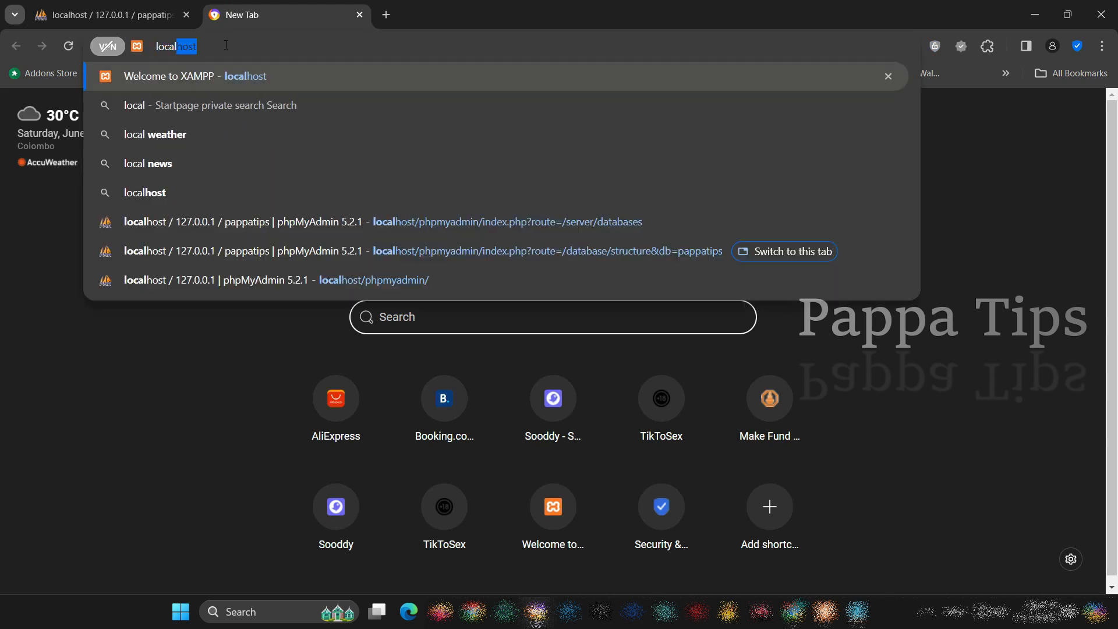
pyautogui.write('host/wordpress')
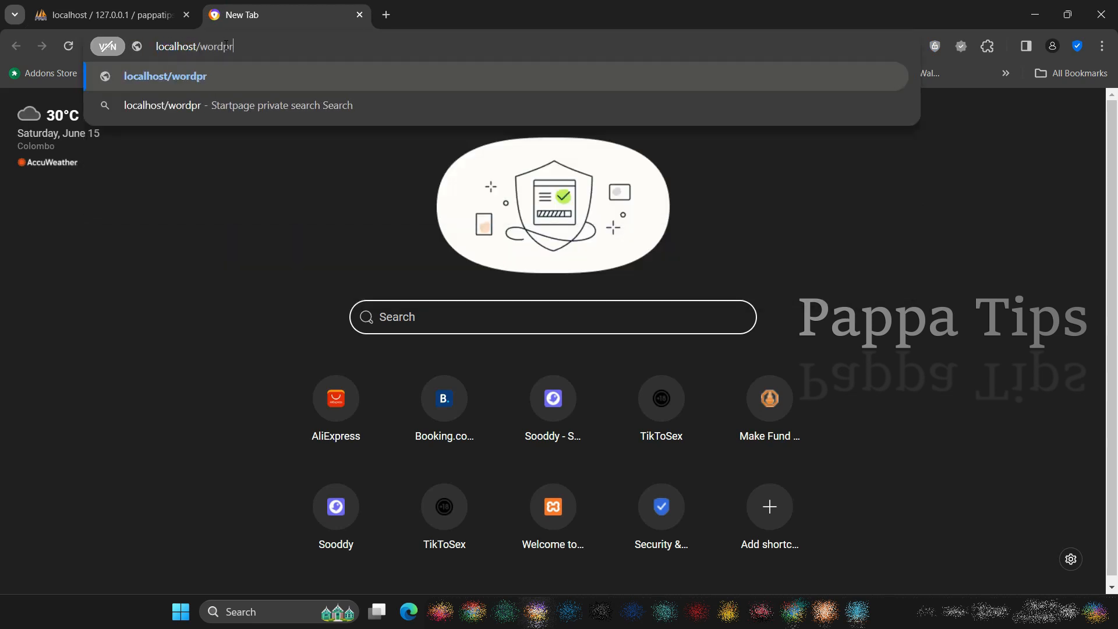
pyautogui.press('Return')
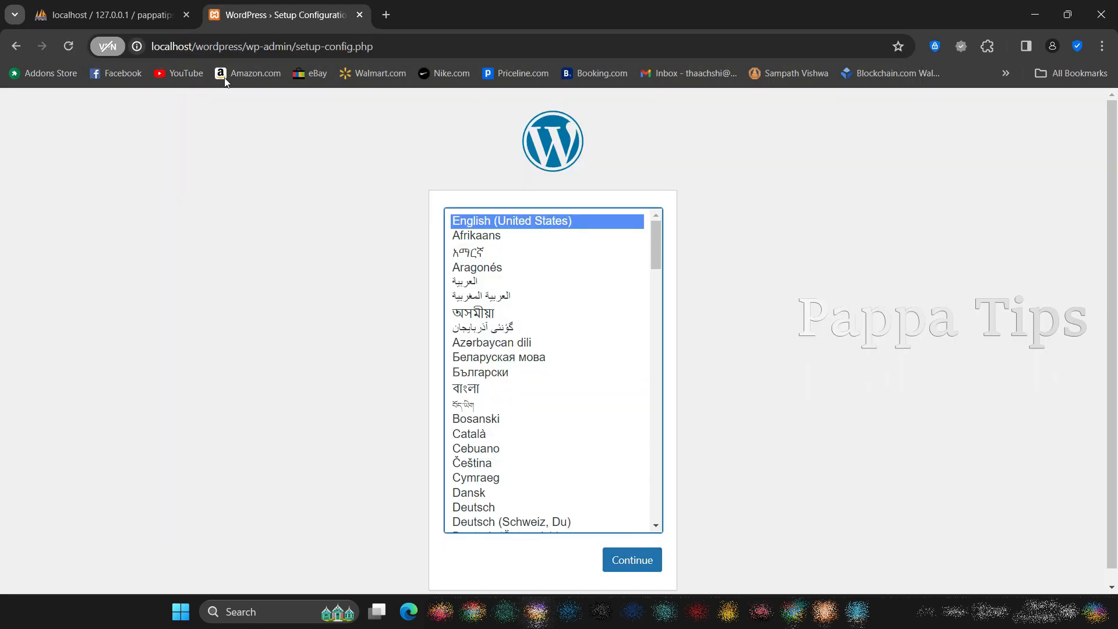
pyautogui.click(634, 559)
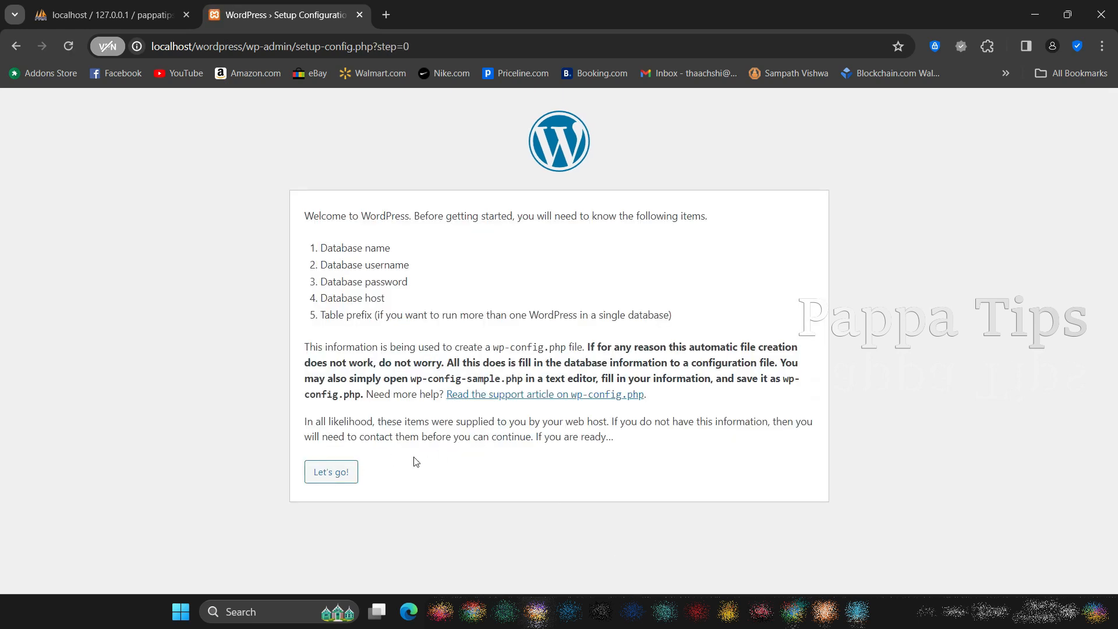
pyautogui.click(326, 473)
# Enter pappatips as the database name and root as the database username, and submit the connection details
pyautogui.click(445, 258)
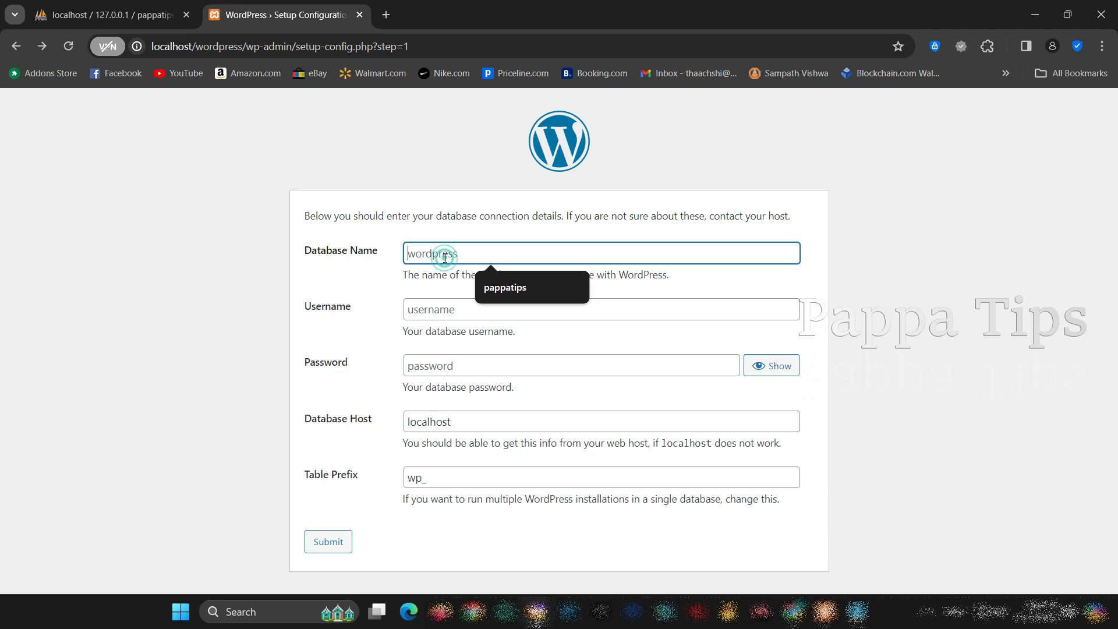
pyautogui.rightClick(445, 258)
pyautogui.click(474, 394)
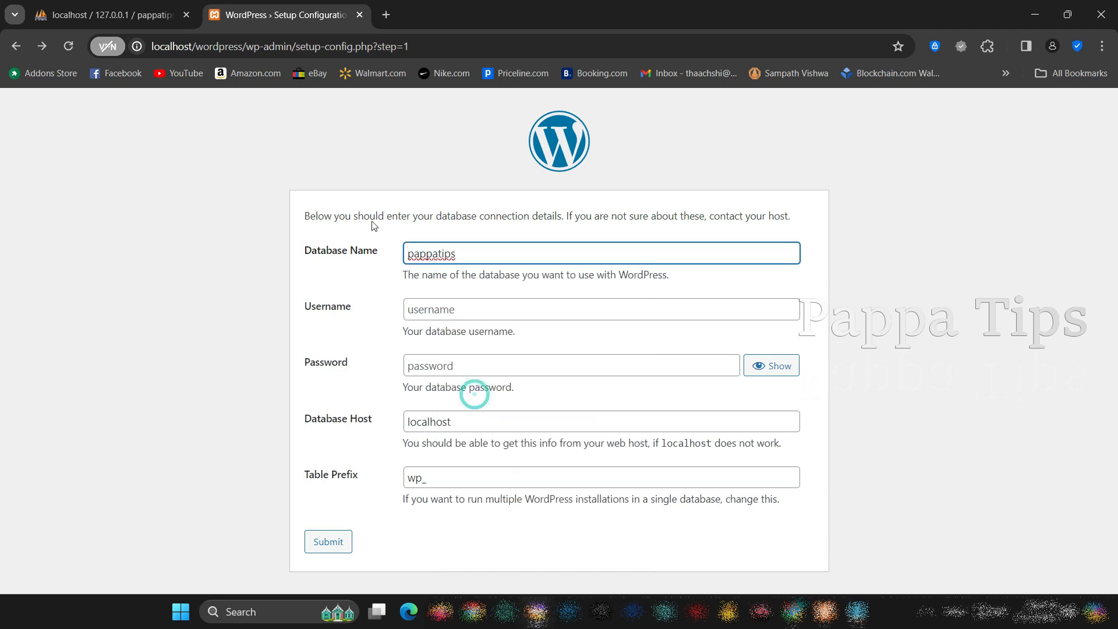
pyautogui.click(110, 15)
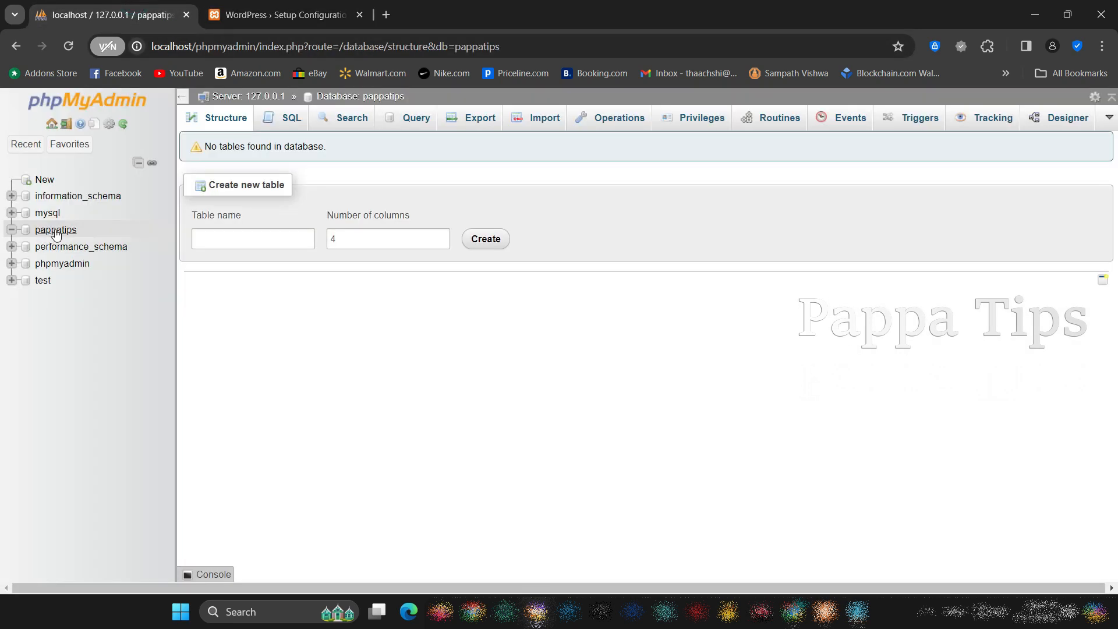
pyautogui.click(285, 6)
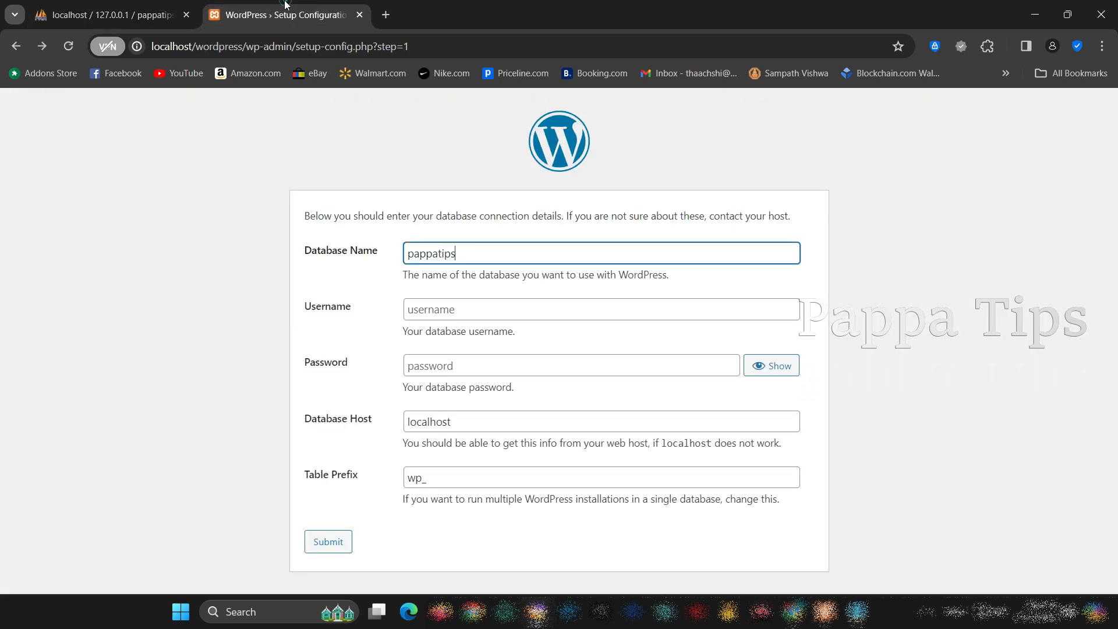
pyautogui.click(515, 309)
pyautogui.write('root')
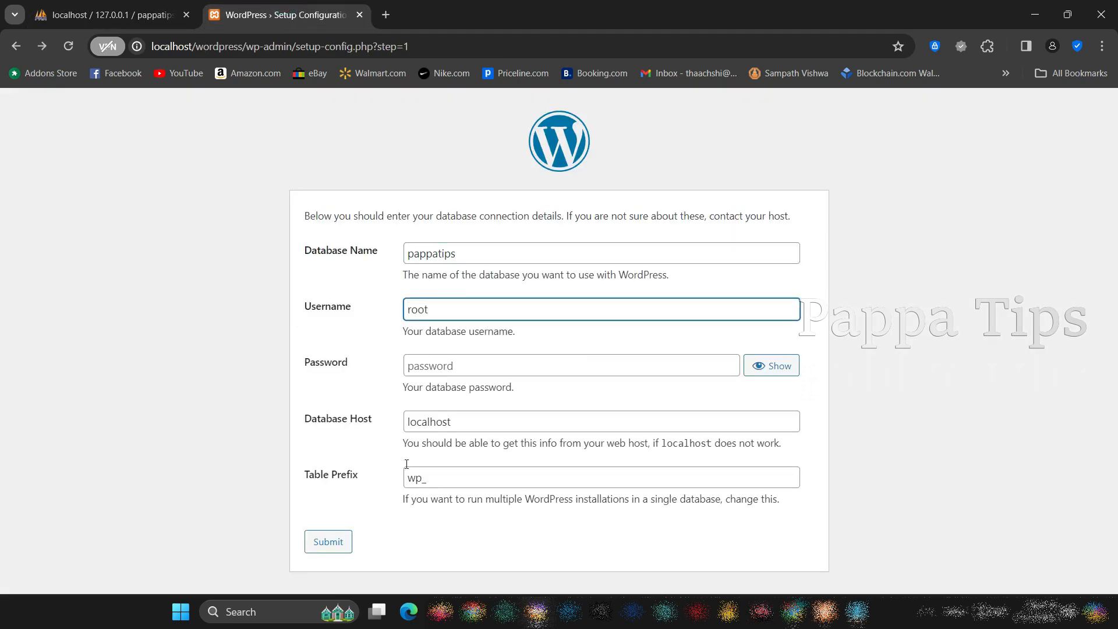
pyautogui.click(329, 542)
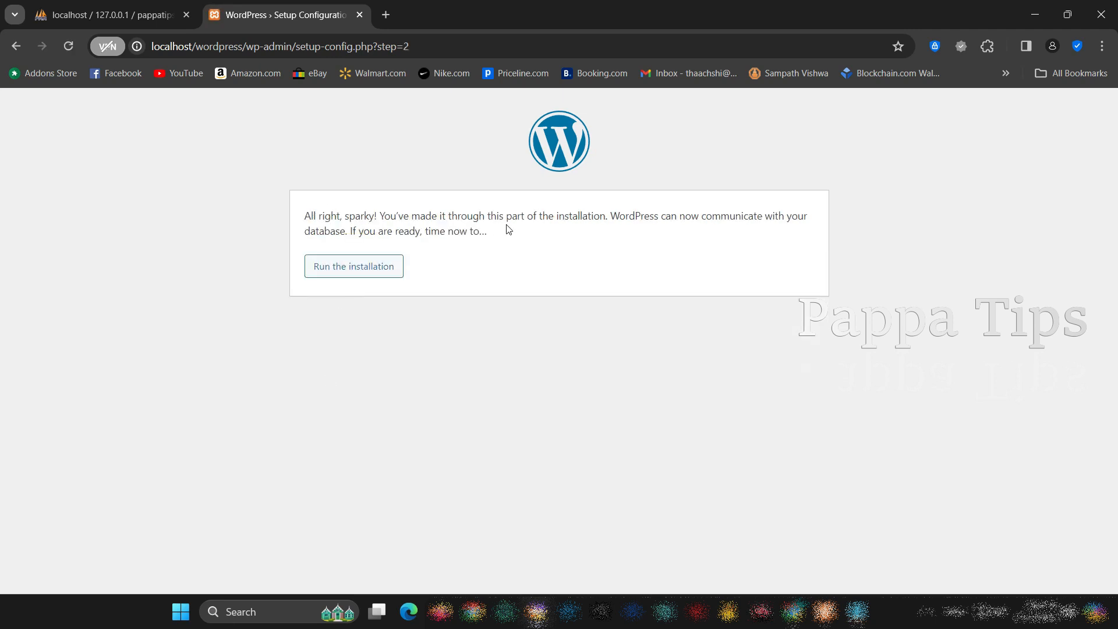
# Run the WordPress installation and set the site title to Pappatips
pyautogui.click(369, 268)
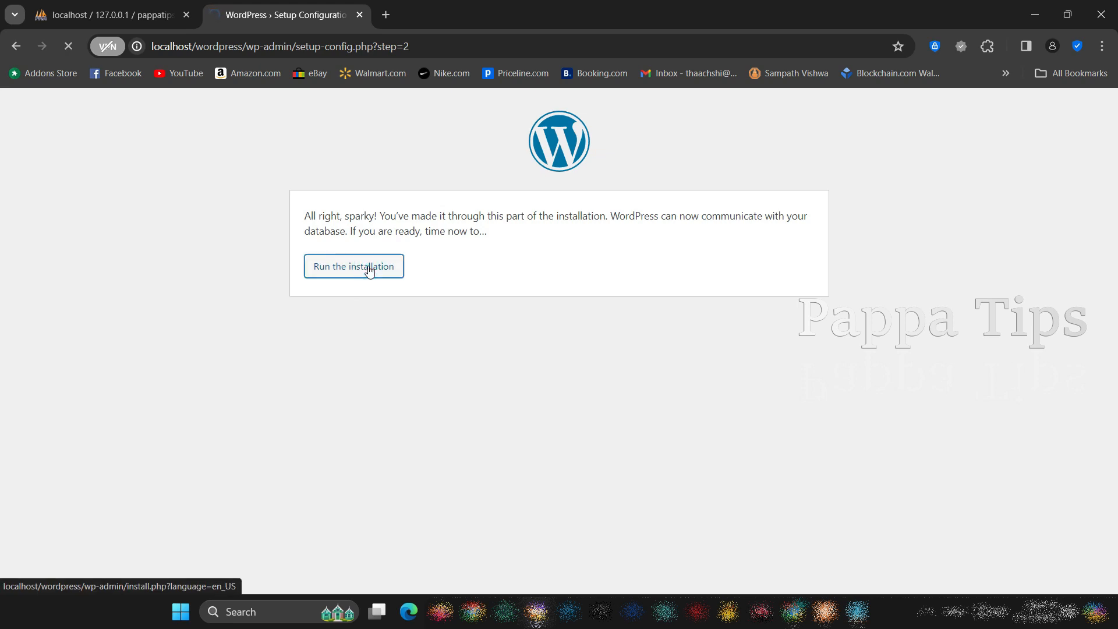
pyautogui.scroll(-2, 369, 269)
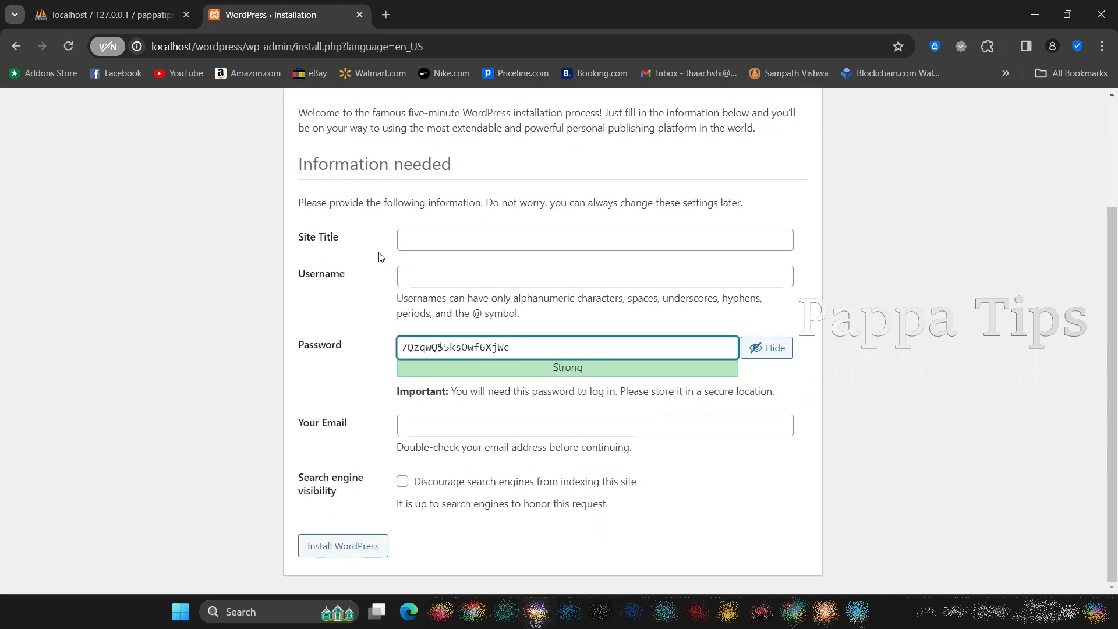
pyautogui.click(424, 237)
pyautogui.rightClick(425, 237)
pyautogui.click(459, 384)
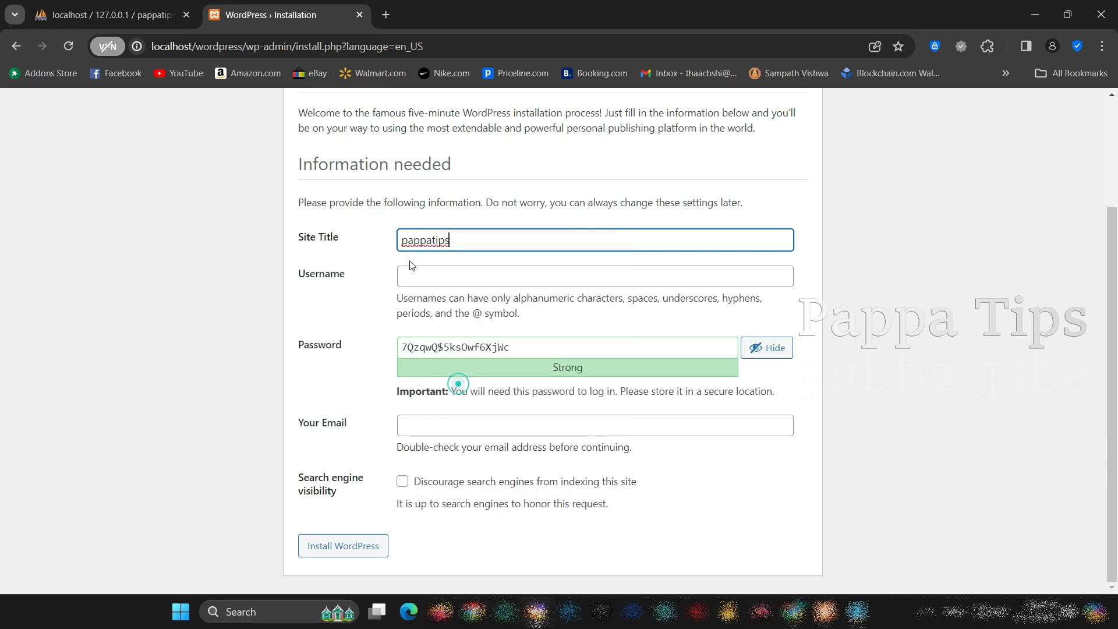
pyautogui.click(406, 240)
pyautogui.press('BackSpace')
pyautogui.write('P')
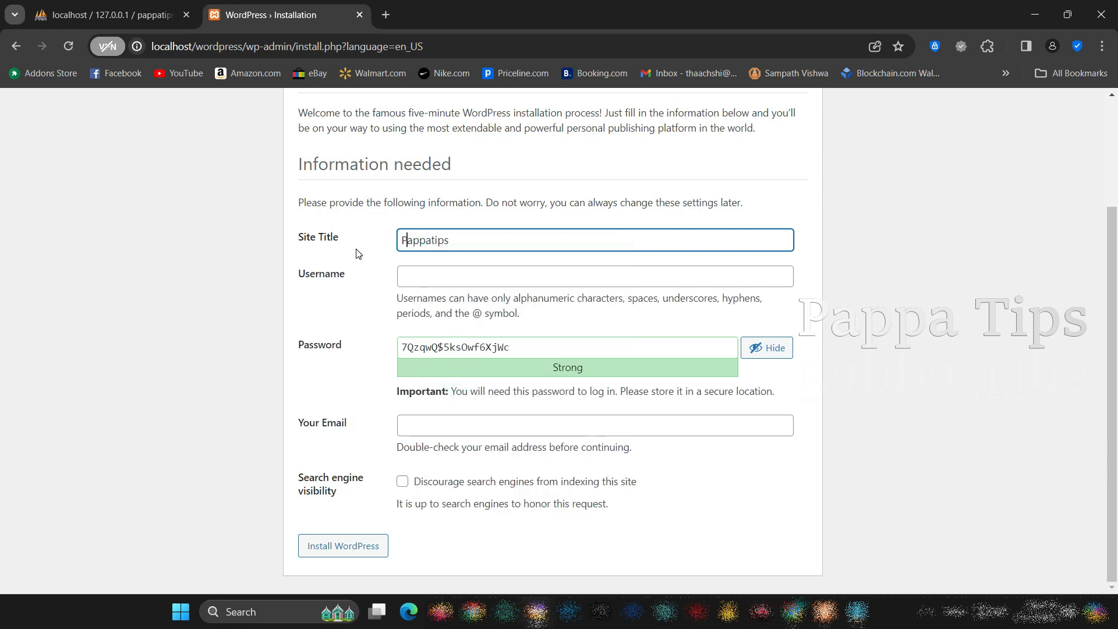
# Paste pappatips as the WordPress admin username
pyautogui.click(358, 302)
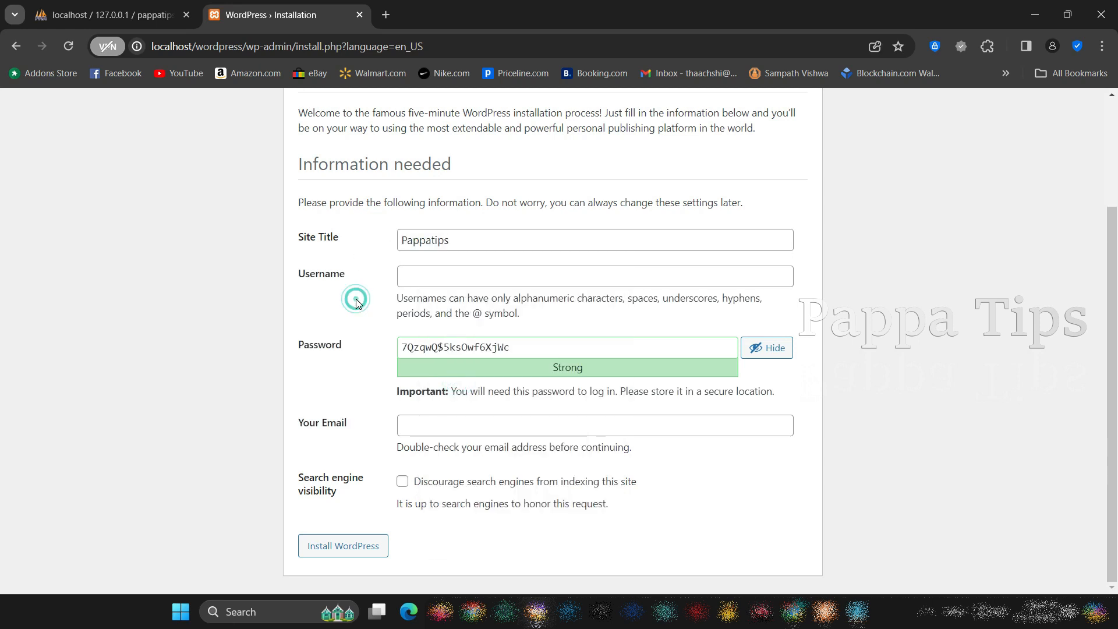
pyautogui.click(414, 276)
pyautogui.rightClick(414, 277)
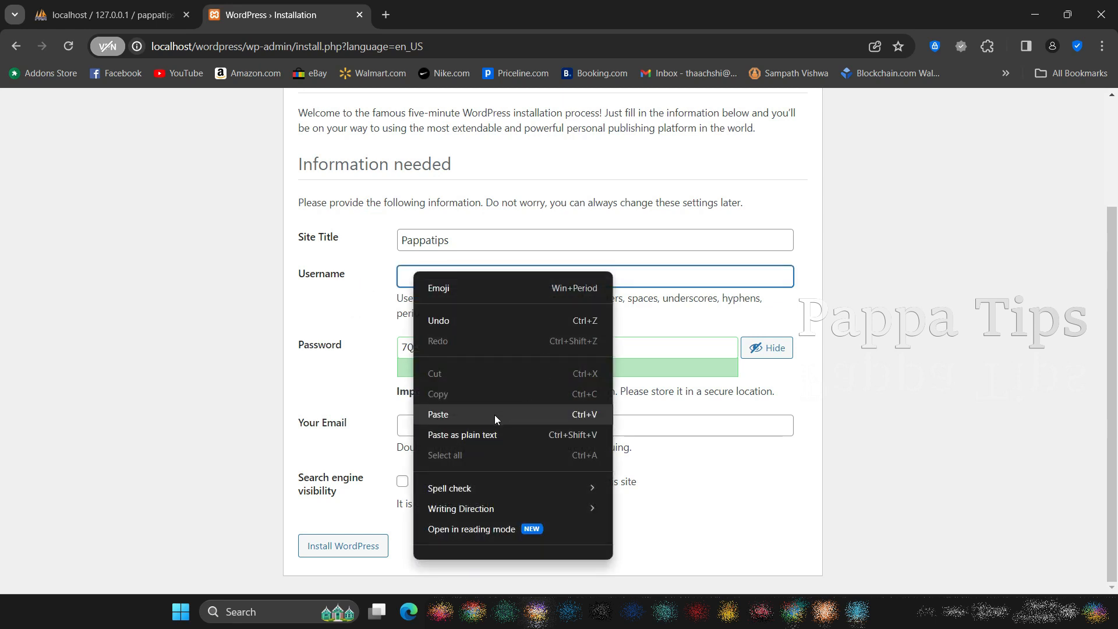
pyautogui.click(497, 414)
pyautogui.click(373, 297)
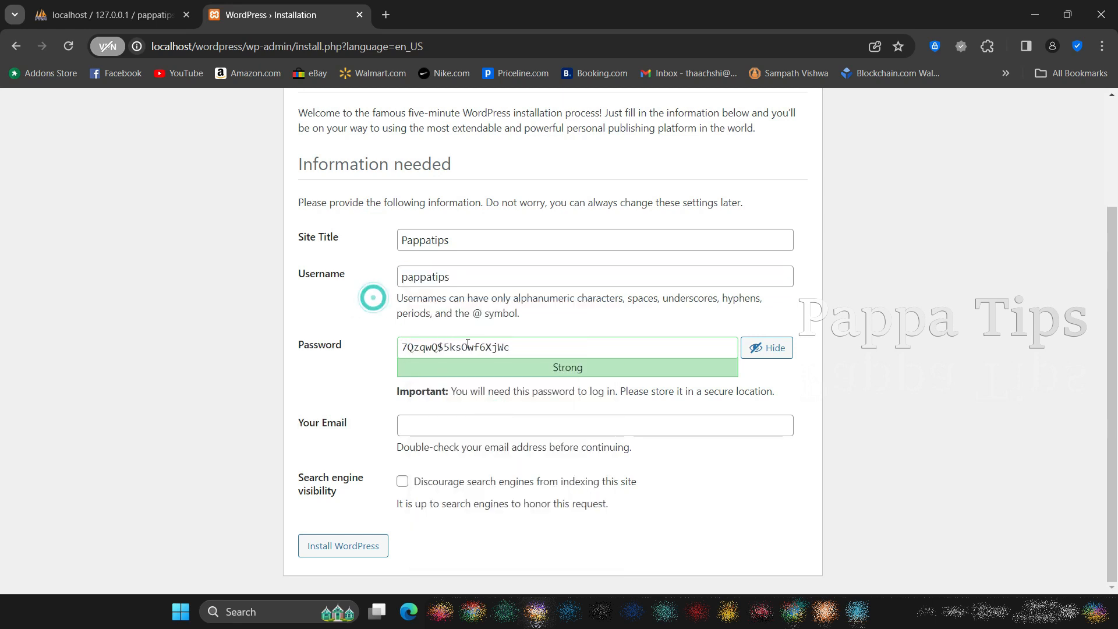
# Copy the generated admin password into a blank Notepad note and insert an empty line above it
pyautogui.moveTo(534, 348); pyautogui.dragTo(402, 348)
pyautogui.rightClick(432, 347)
pyautogui.click(484, 138)
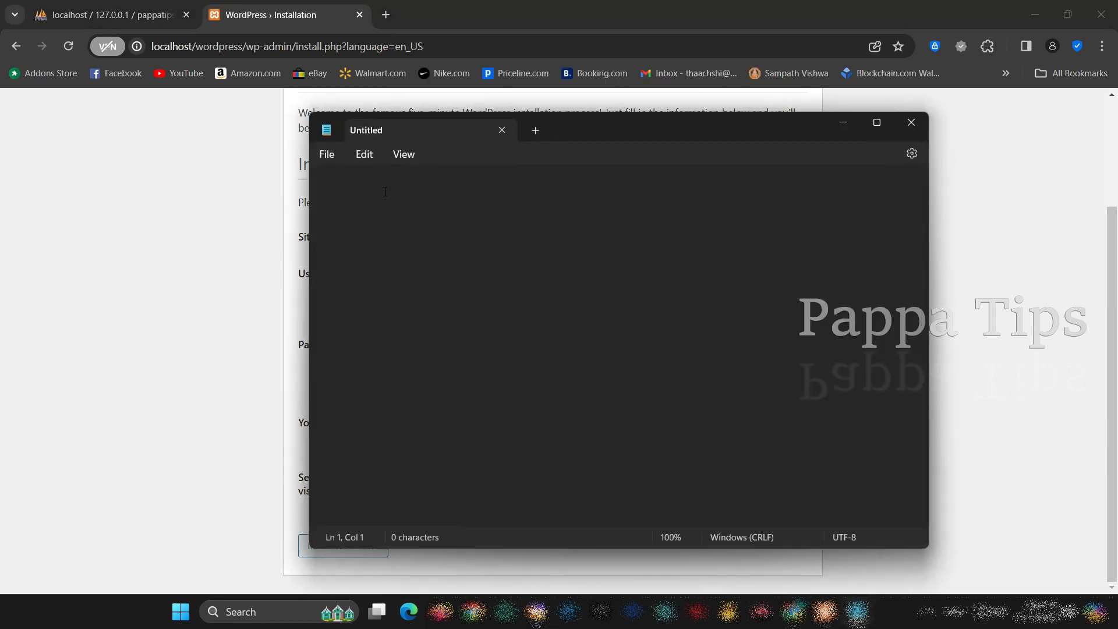
pyautogui.rightClick(385, 192)
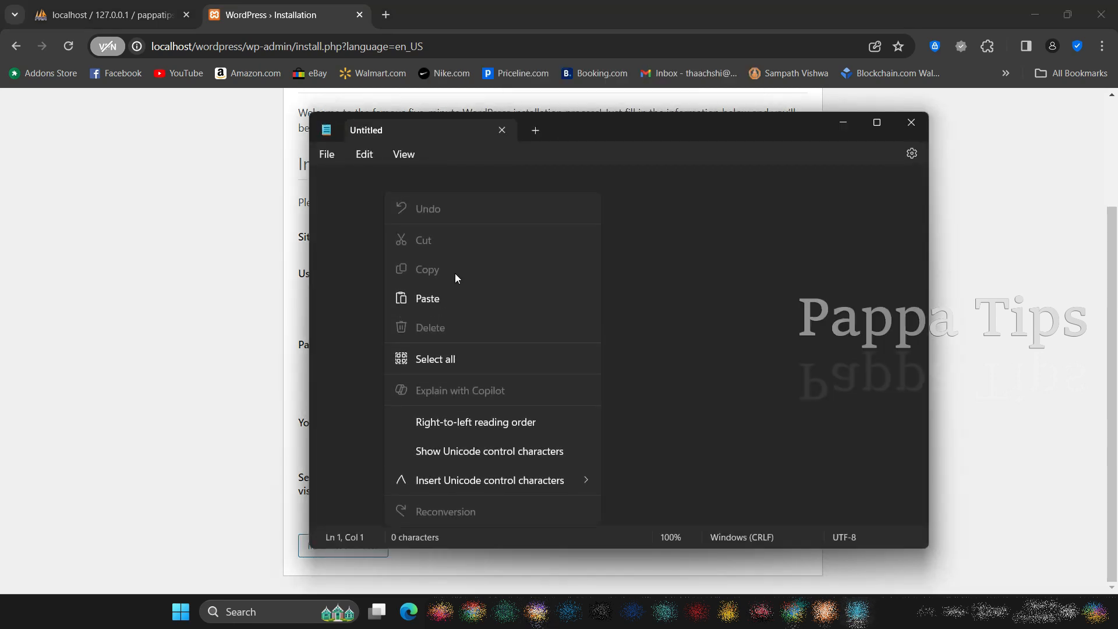
pyautogui.click(442, 297)
pyautogui.click(323, 187)
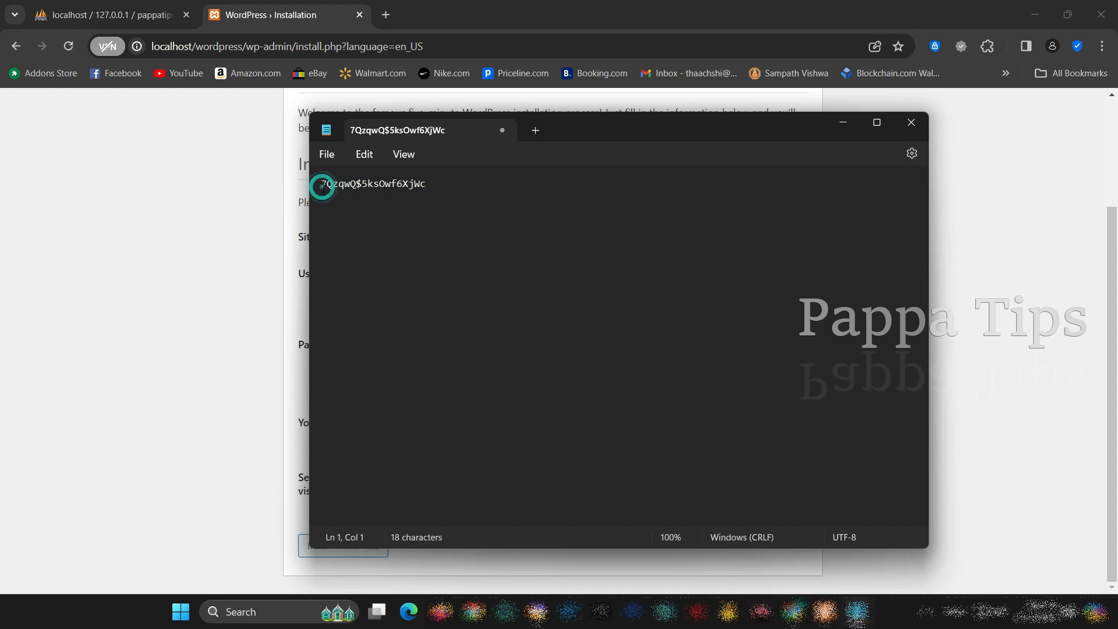
pyautogui.press('Return')
pyautogui.click(333, 179)
pyautogui.click(844, 123)
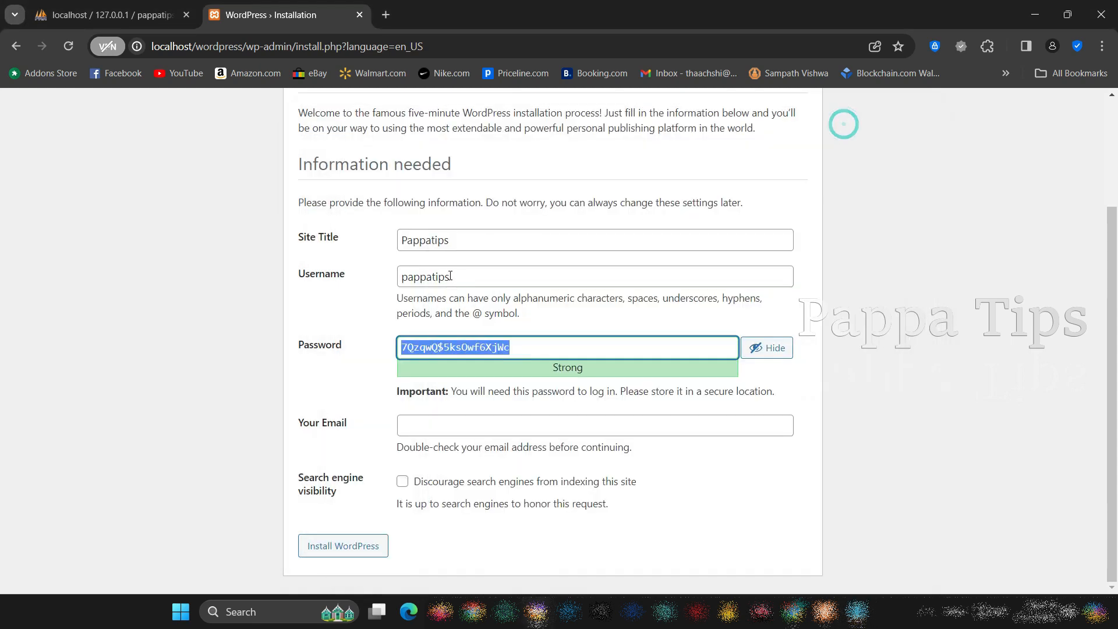
# Copy the WordPress admin username and paste it above the password in the Notepad note
pyautogui.click(475, 277)
pyautogui.doubleClick(475, 276)
pyautogui.rightClick(474, 276)
pyautogui.click(470, 348)
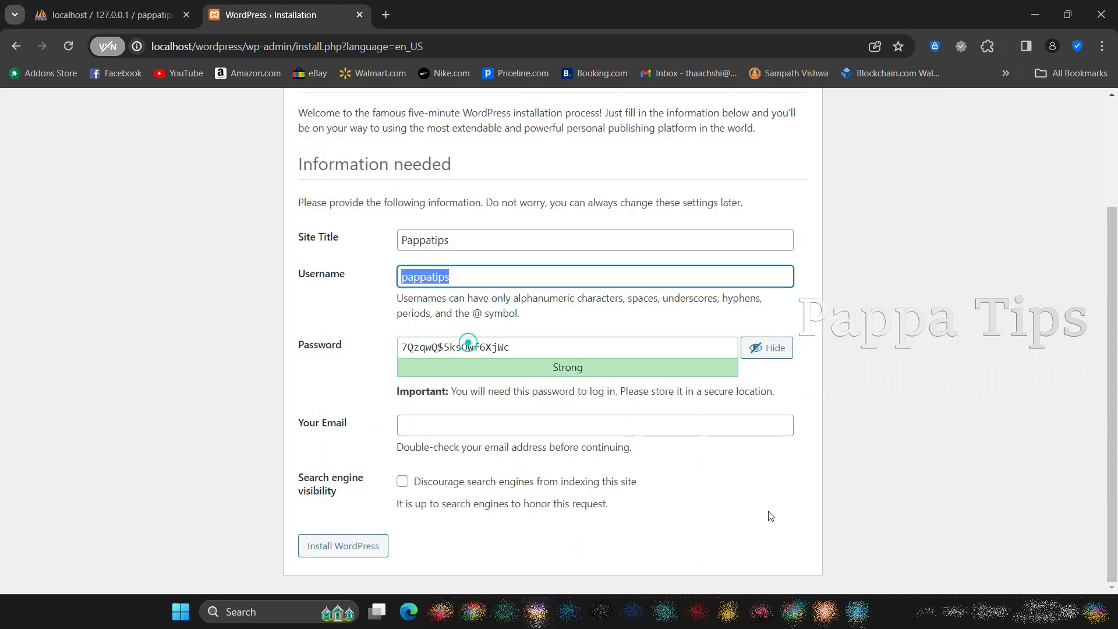
pyautogui.click(856, 611)
pyautogui.rightClick(354, 189)
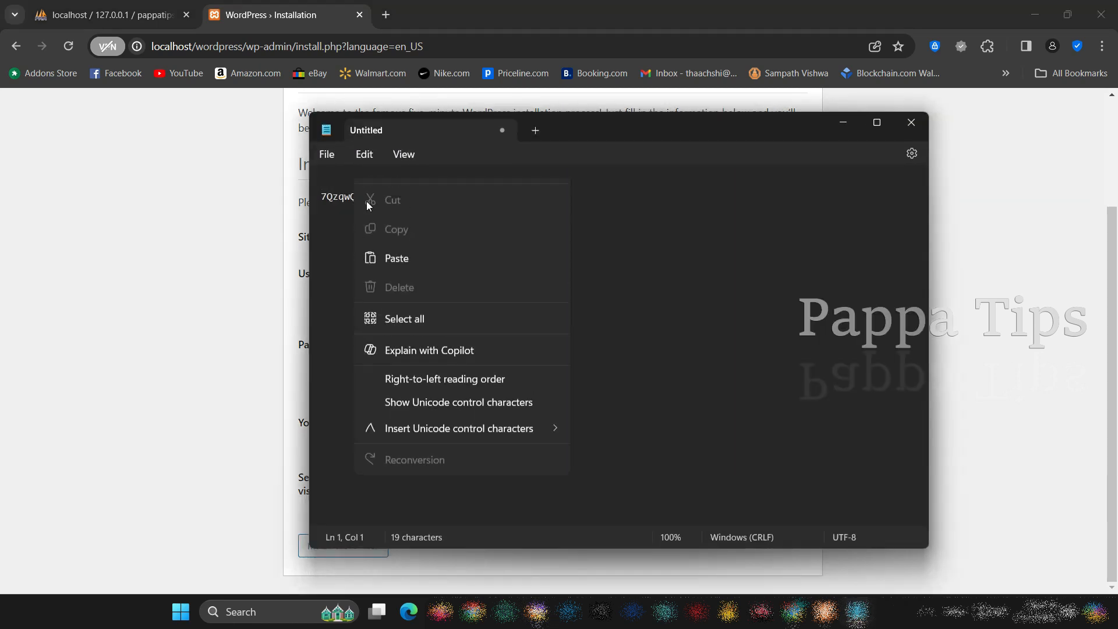
pyautogui.click(397, 285)
pyautogui.click(850, 127)
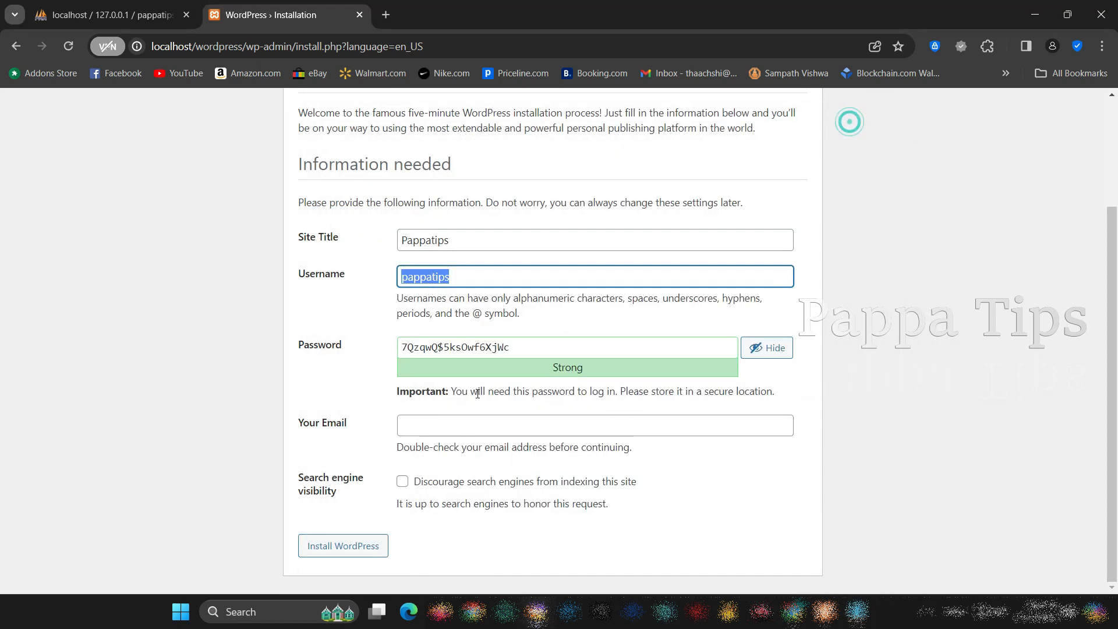
# Fill in the admin's email address and submit the WordPress installation form
pyautogui.click(366, 374)
pyautogui.rightClick(407, 426)
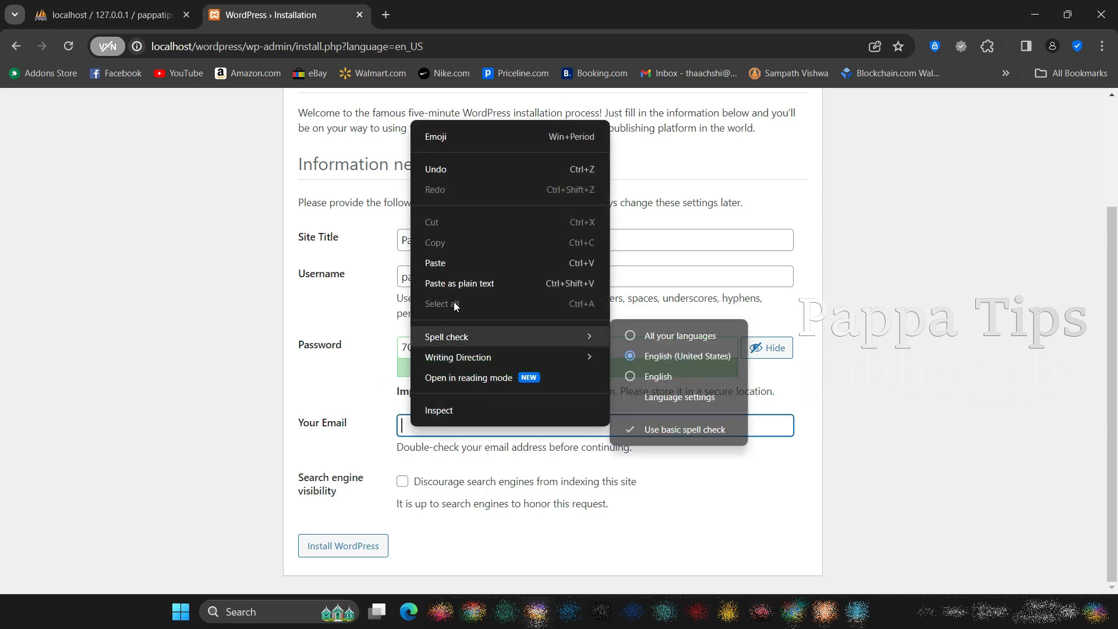
pyautogui.click(466, 260)
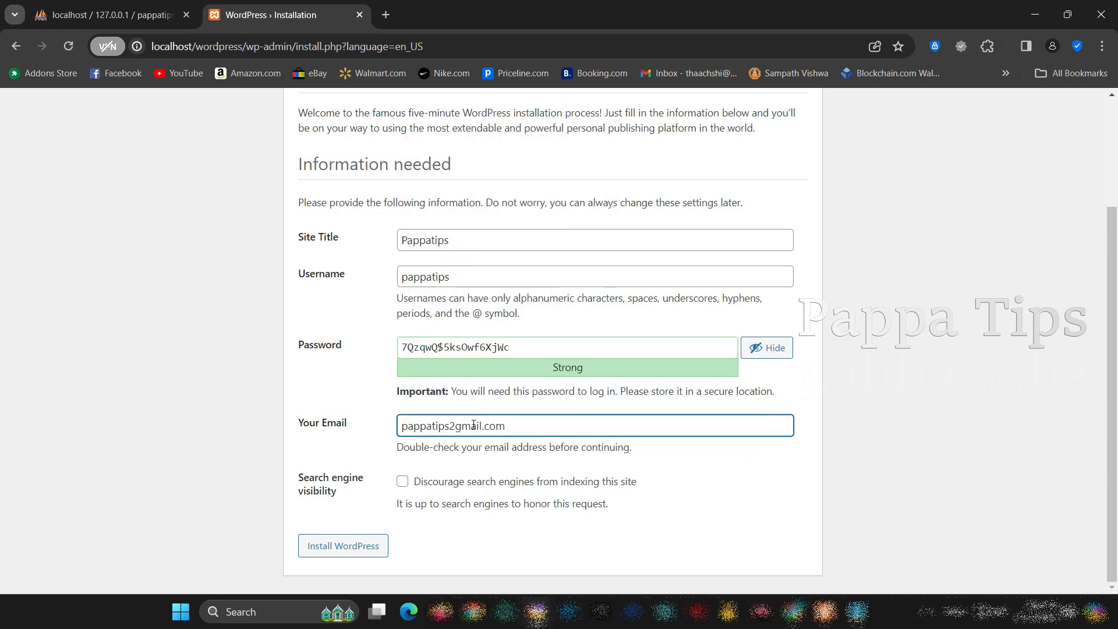
pyautogui.click(356, 443)
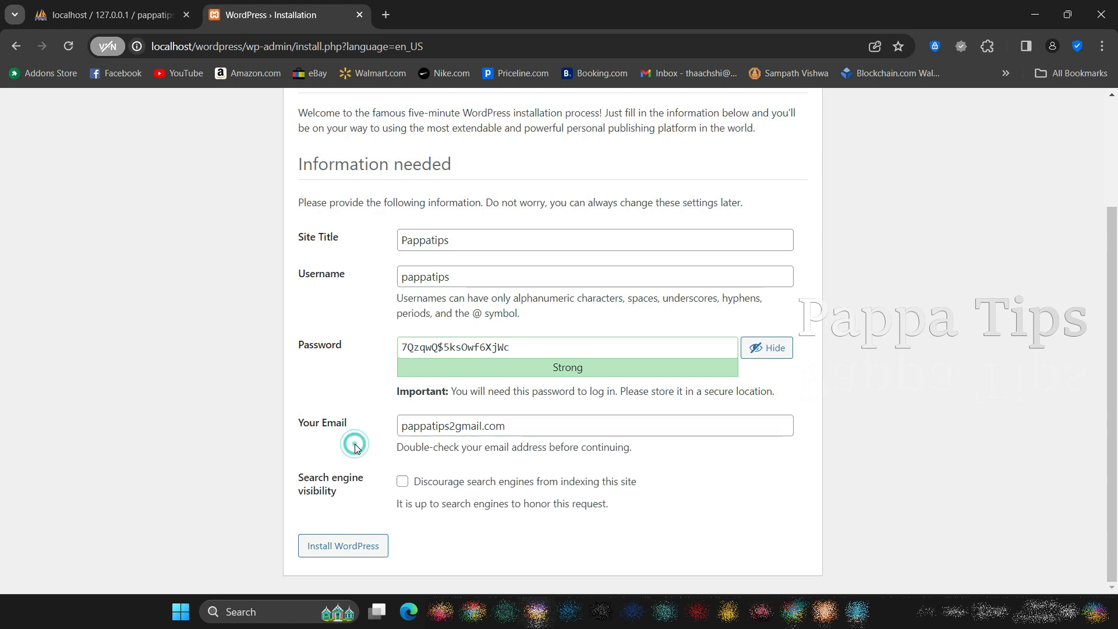
pyautogui.click(351, 550)
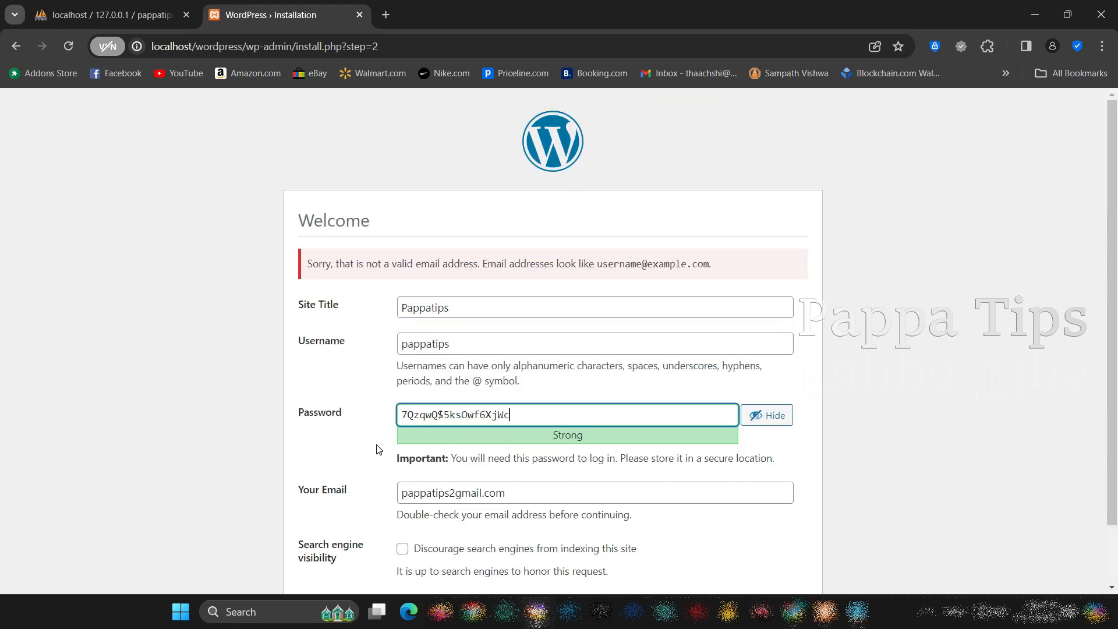
# Correct the admin email address by replacing the 2 with @, and install WordPress
pyautogui.scroll(-2, 358, 419)
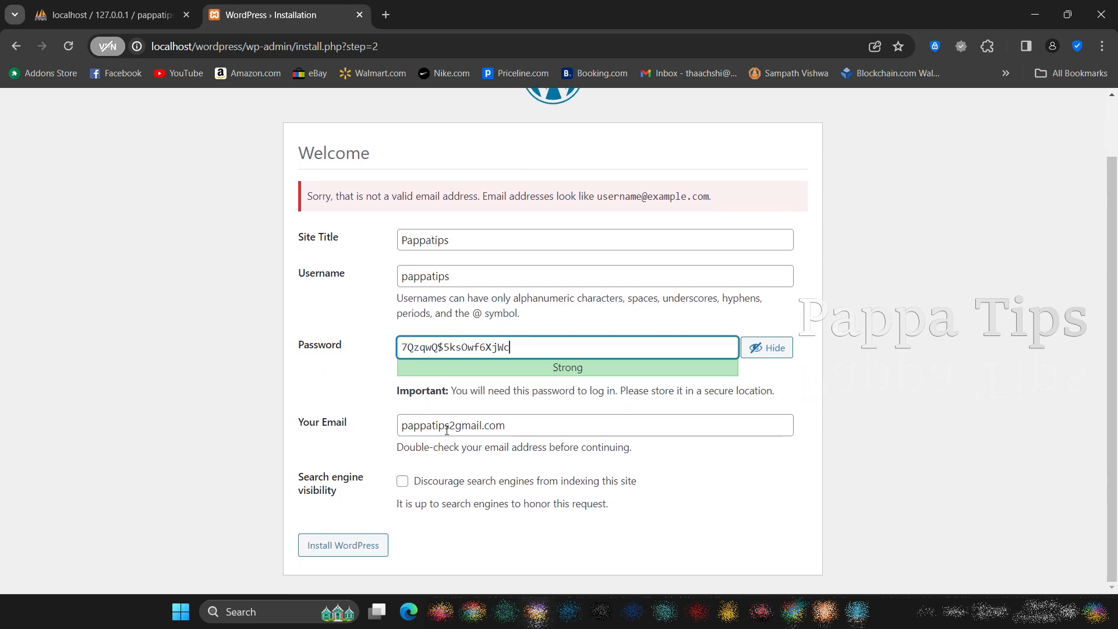
pyautogui.click(451, 428)
pyautogui.press('BackSpace')
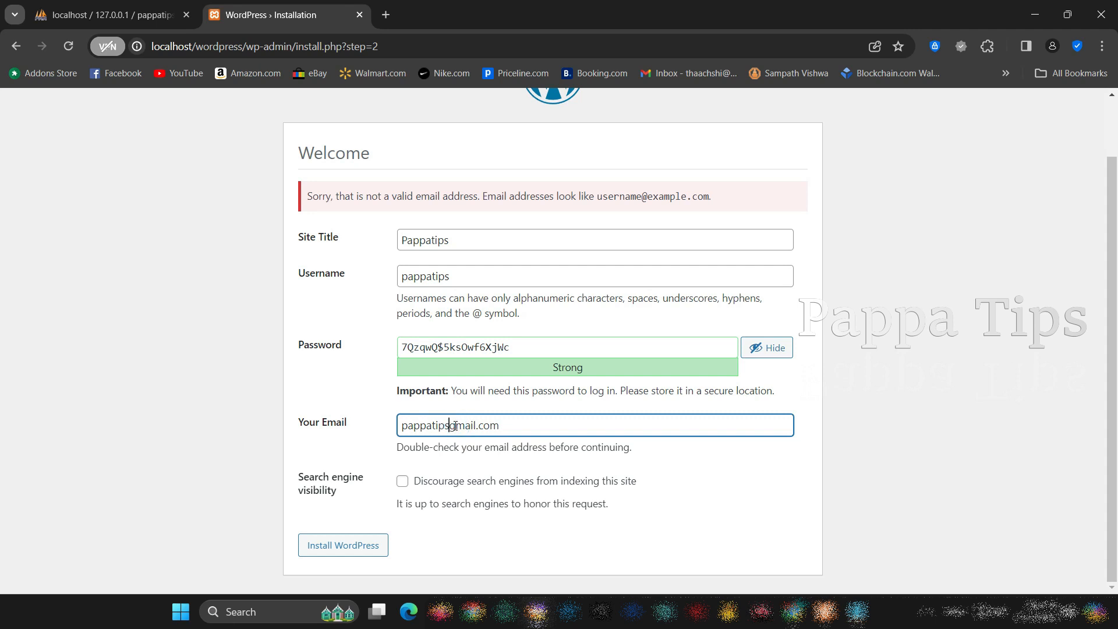
pyautogui.write('@')
pyautogui.click(380, 412)
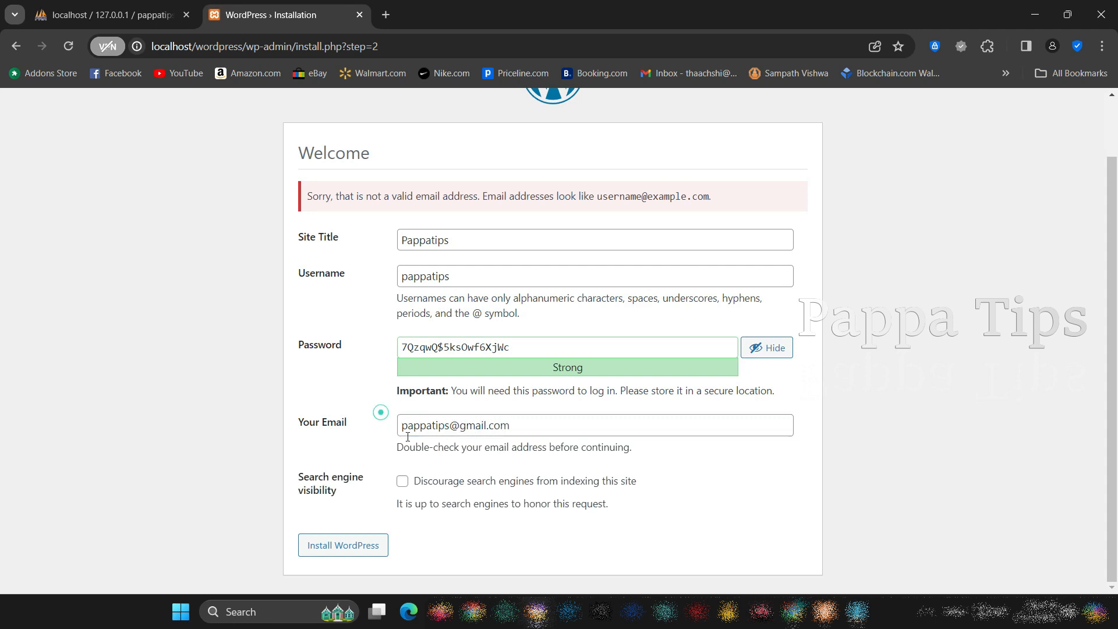
pyautogui.click(360, 550)
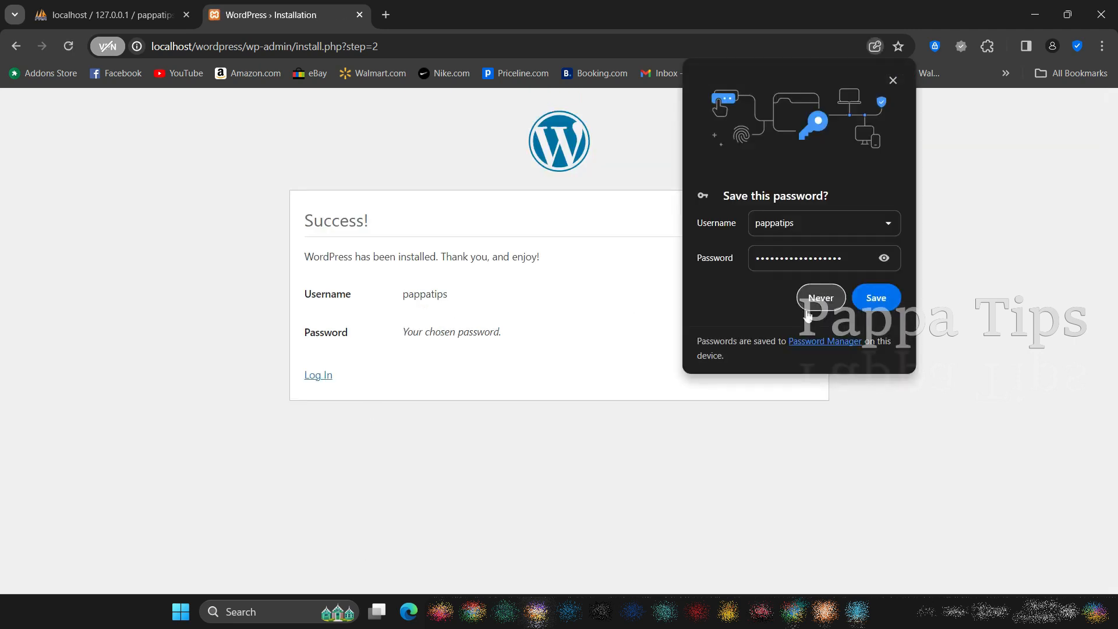
# Save the account password in the browser and log in to the WordPress dashboard with the stored login
pyautogui.click(885, 305)
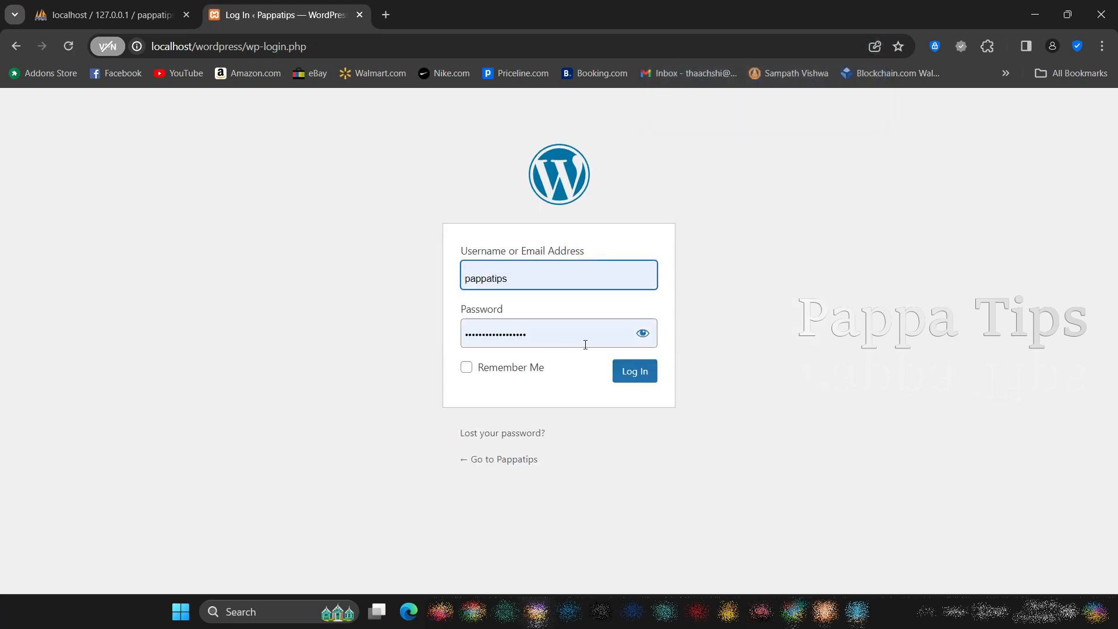
pyautogui.click(634, 371)
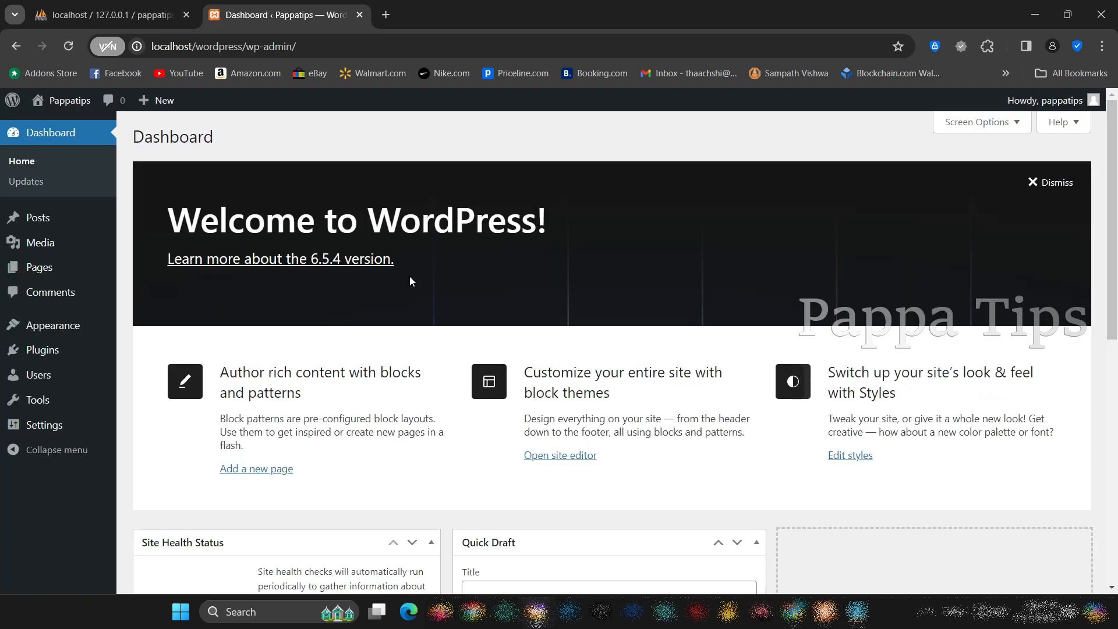
# Look over the WordPress dashboard and open the list of installed plugins
pyautogui.scroll(-9, 409, 277)
pyautogui.scroll(6, 410, 280)
pyautogui.scroll(3, 410, 280)
pyautogui.moveTo(38, 353)
pyautogui.click(153, 354)
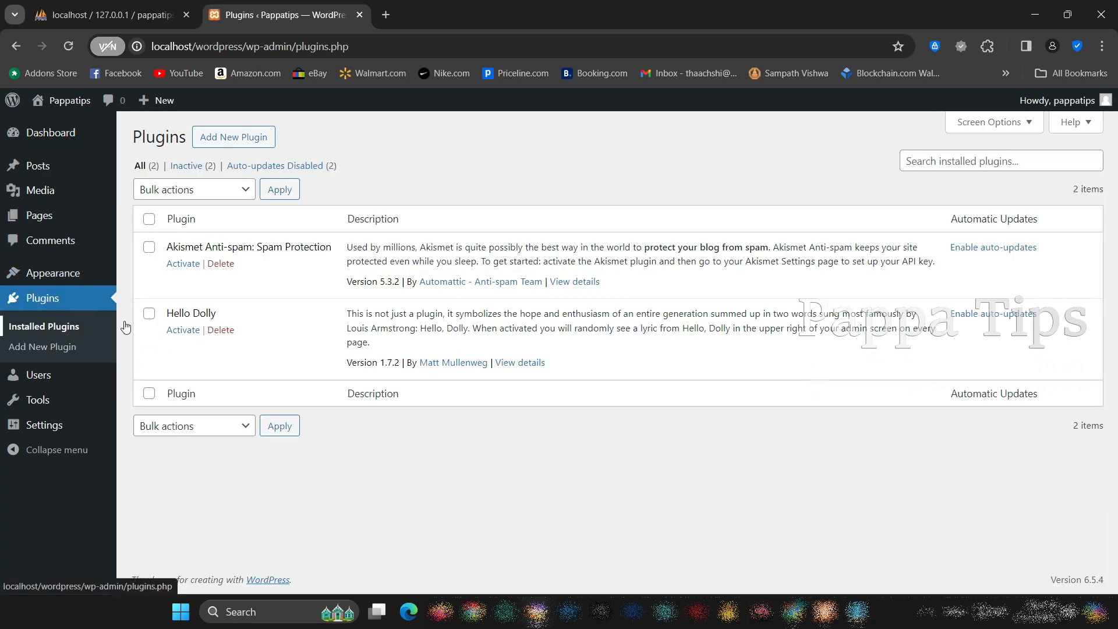
# Open the WordPress themes page and look over the installed themes
pyautogui.moveTo(85, 280)
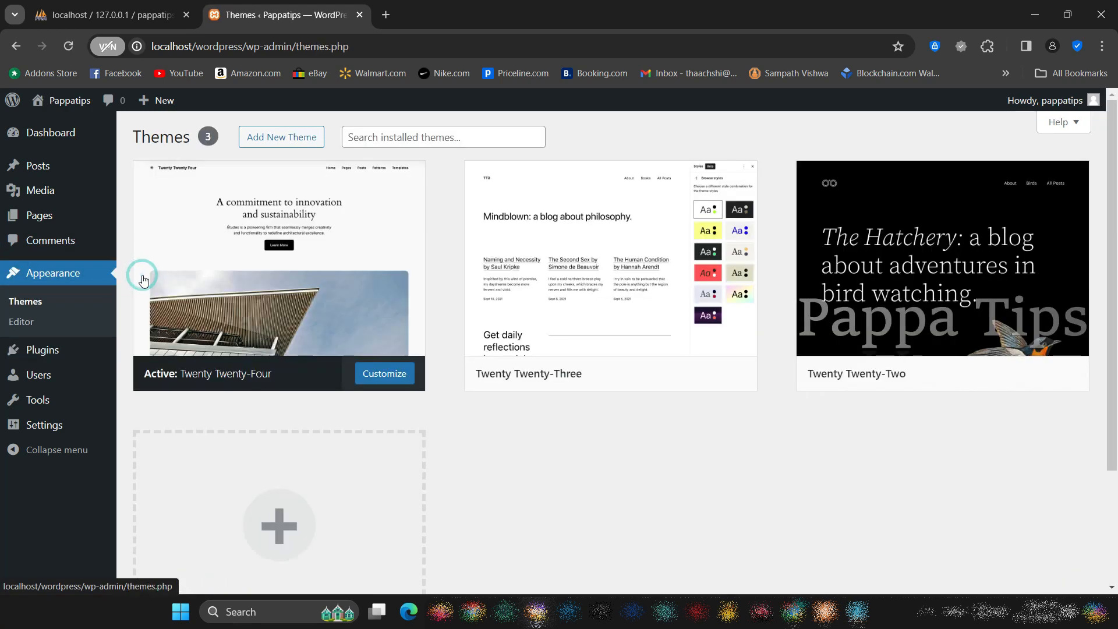
pyautogui.scroll(-2, 557, 341)
pyautogui.scroll(2, 558, 342)
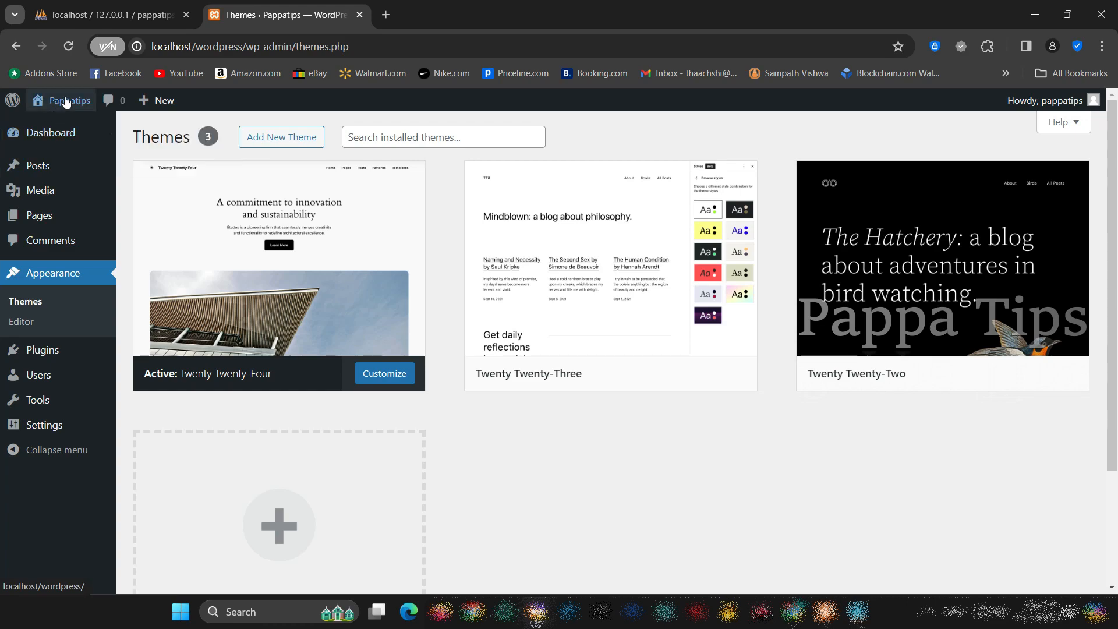
# View the Pappatips site's front page in a new browser tab, then return to the installed themes
pyautogui.rightClick(50, 127)
pyautogui.click(57, 135)
pyautogui.click(471, 6)
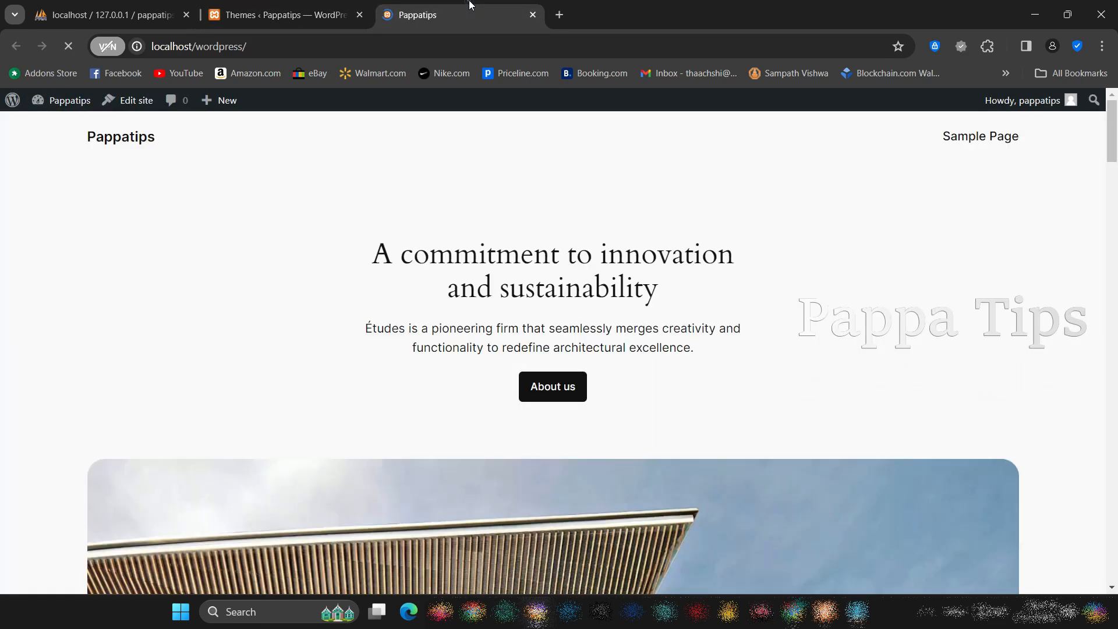
pyautogui.scroll(-20, 438, 347)
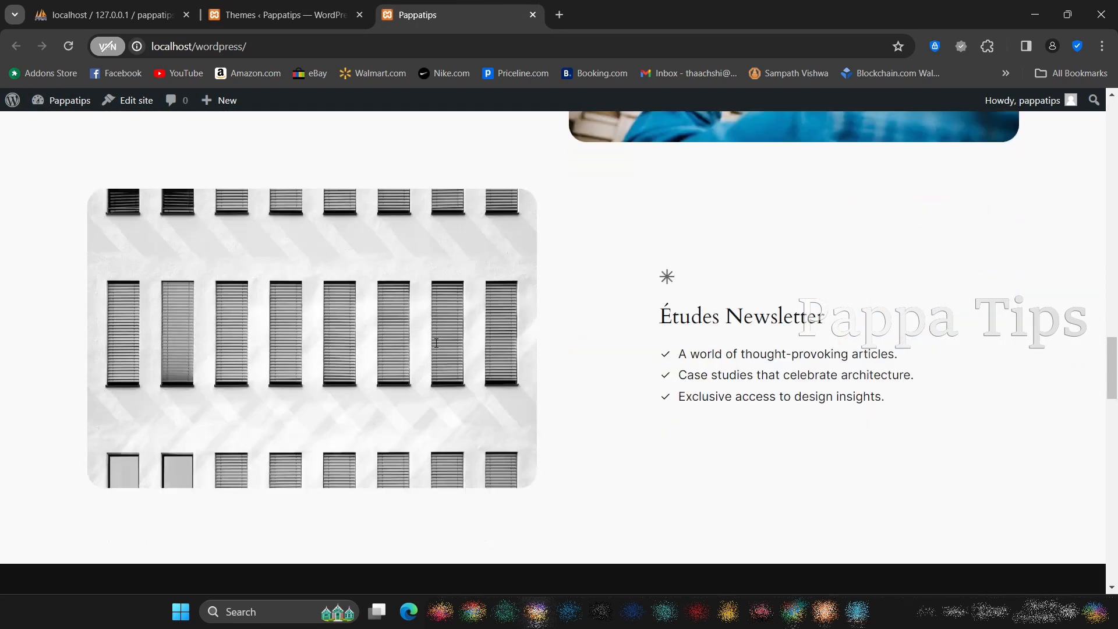
pyautogui.scroll(20, 436, 343)
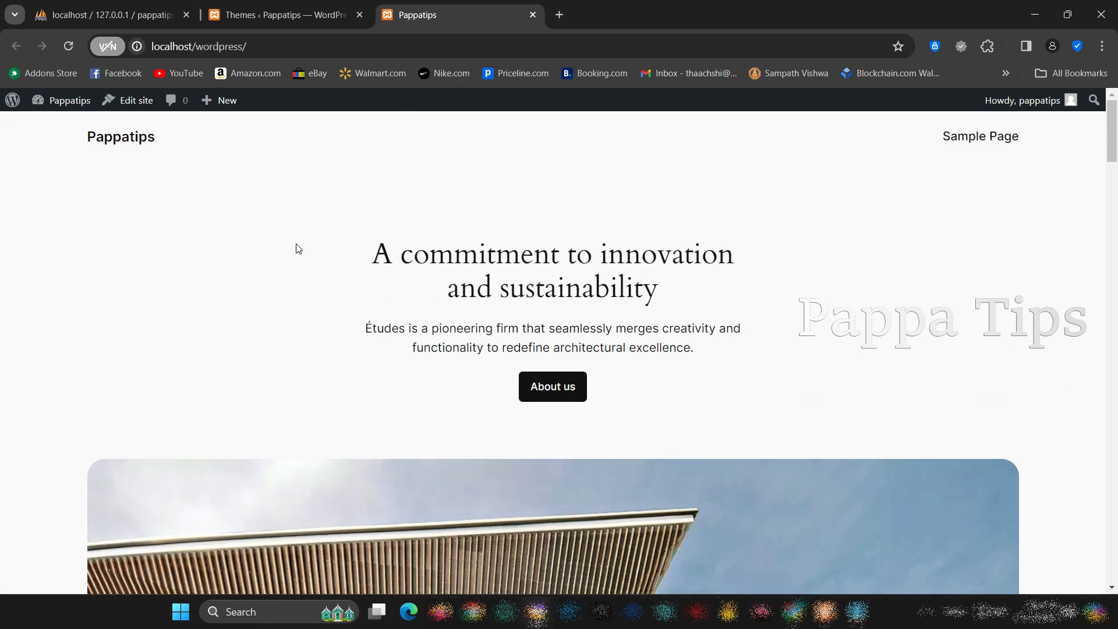
pyautogui.click(276, 12)
pyautogui.scroll(-3, 256, 245)
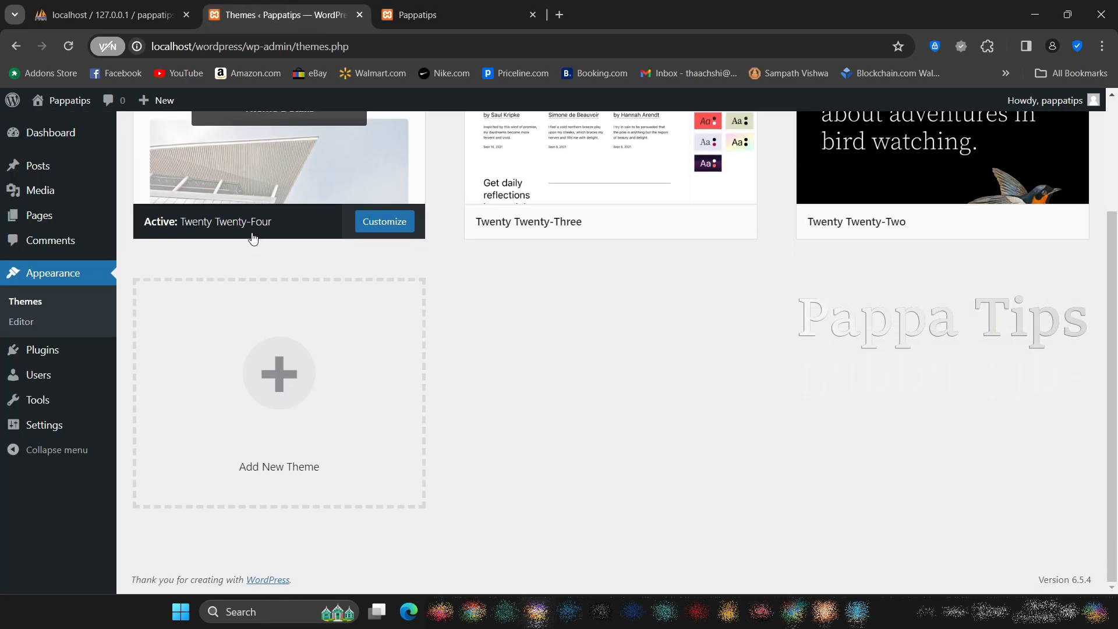